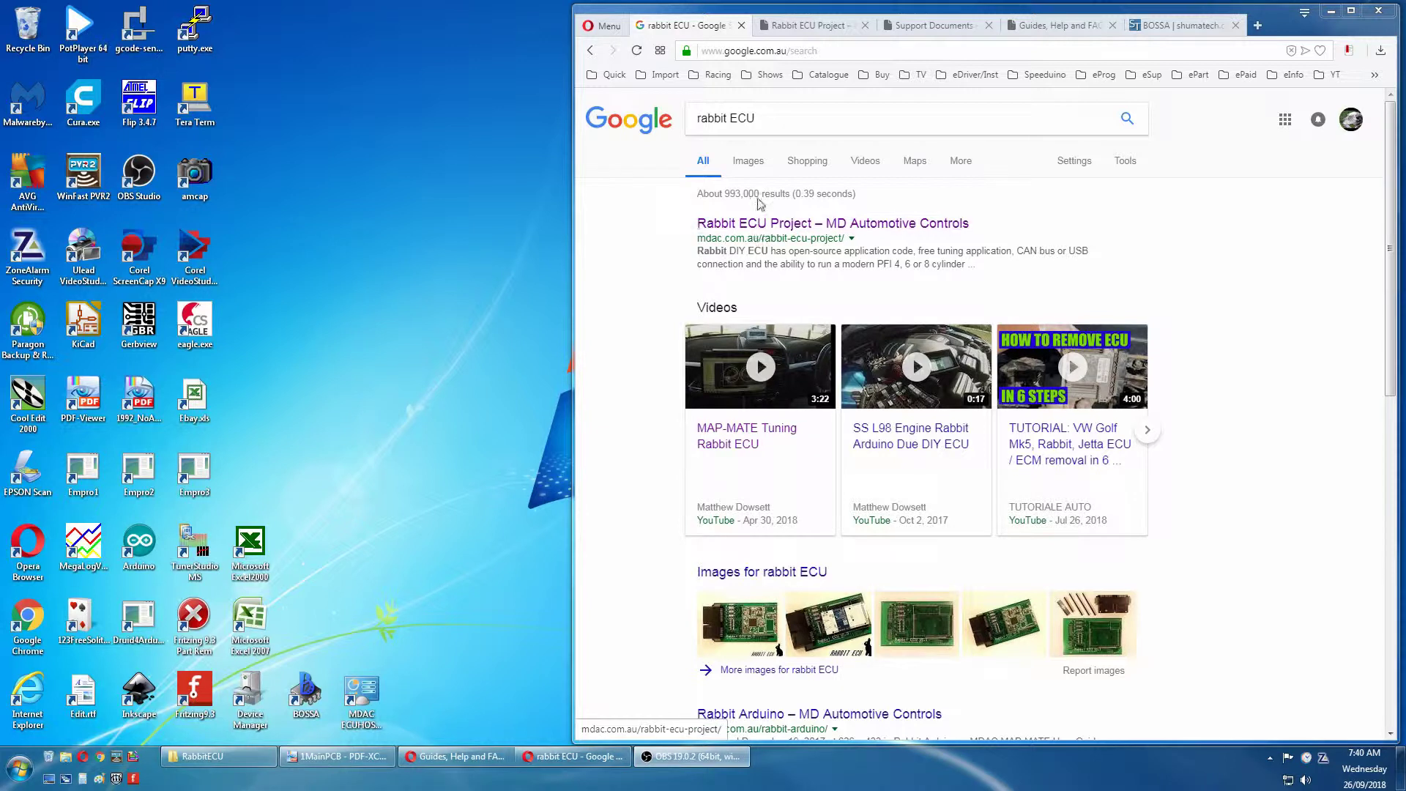
Switch to the MD Automotive Controls Rabbit ECU Project page and look over it
{"action": "left_click", "coordinate": [819, 27]}
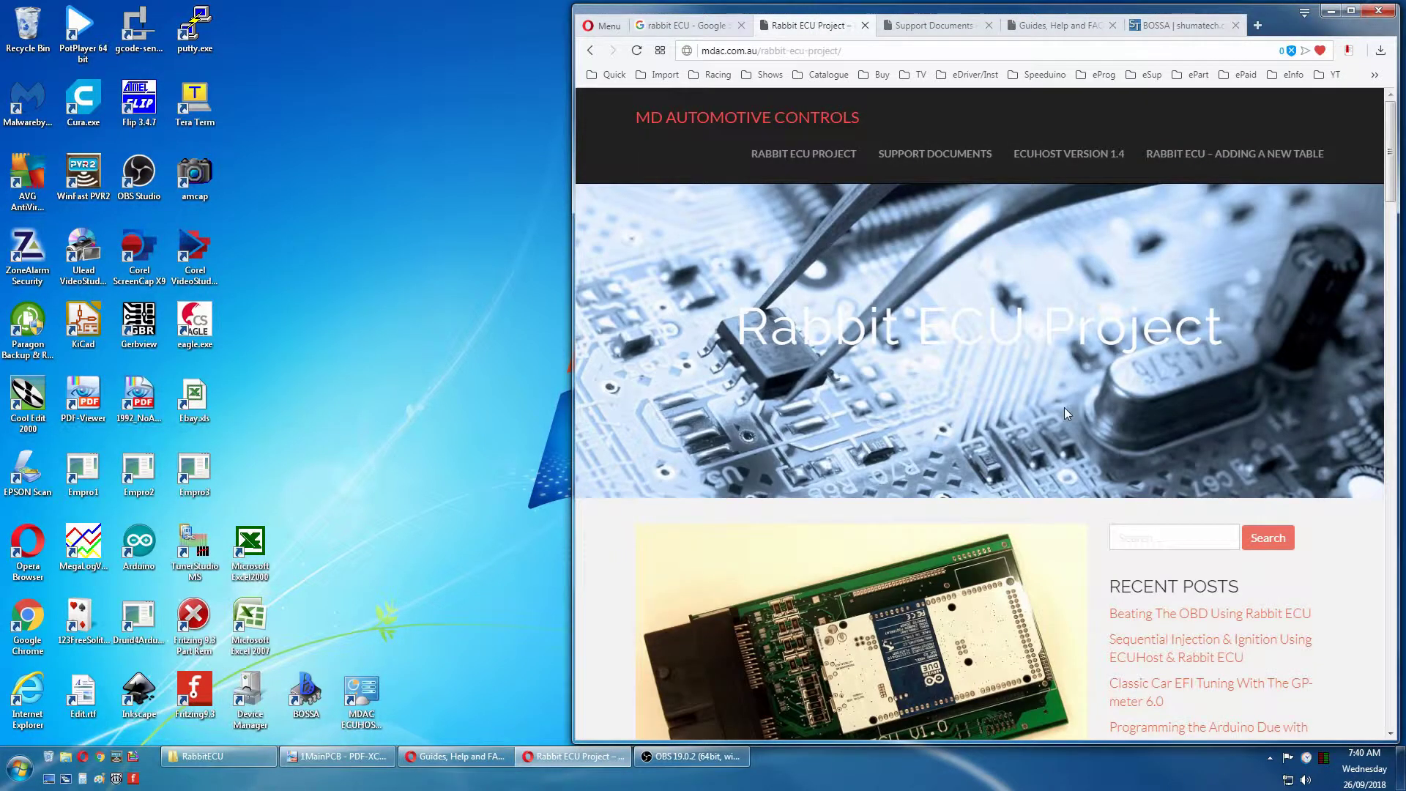
{"action": "scroll", "coordinate": [1039, 425], "scroll_direction": "down", "scroll_amount": 5}
{"action": "scroll", "coordinate": [1039, 425], "scroll_direction": "up", "scroll_amount": 5}
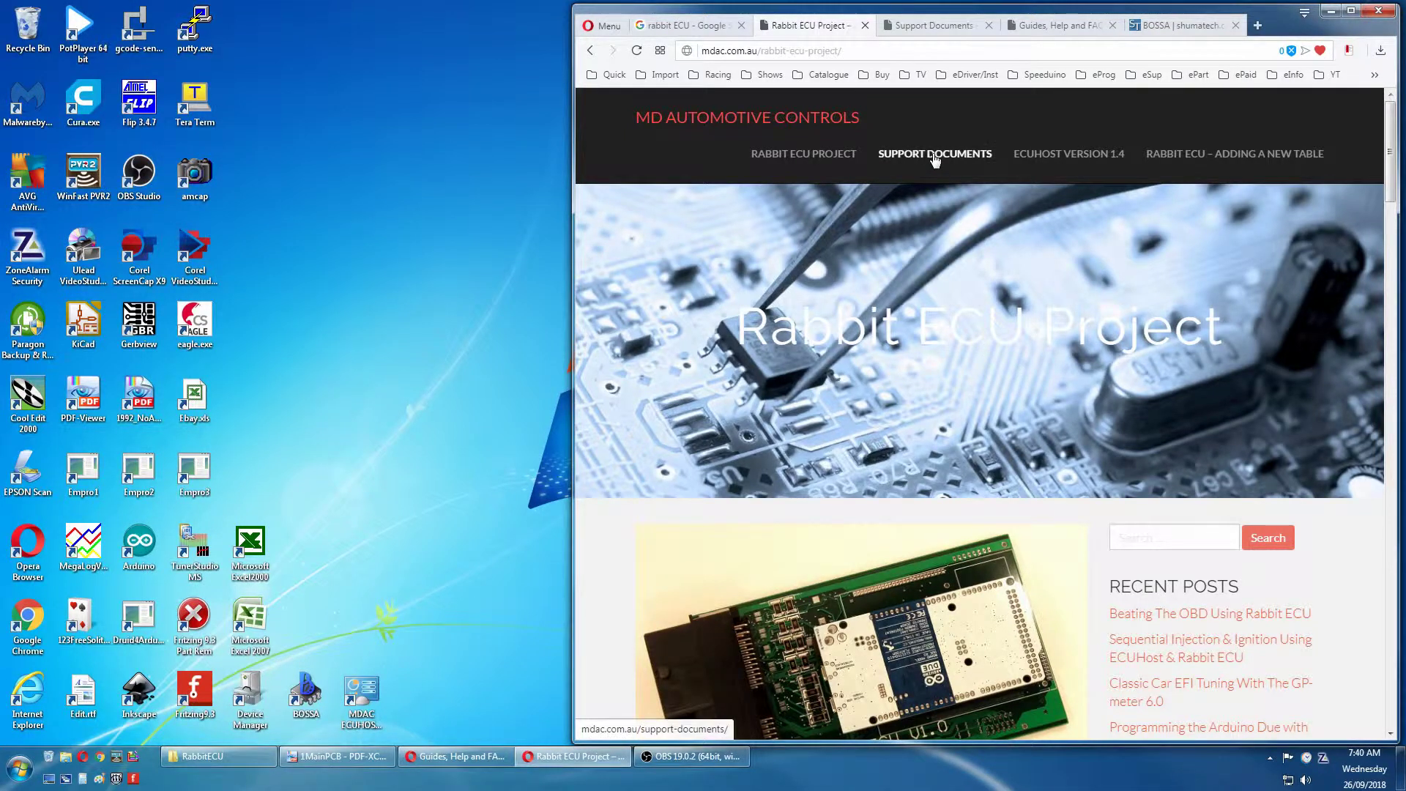
{"action": "left_click", "coordinate": [935, 26]}
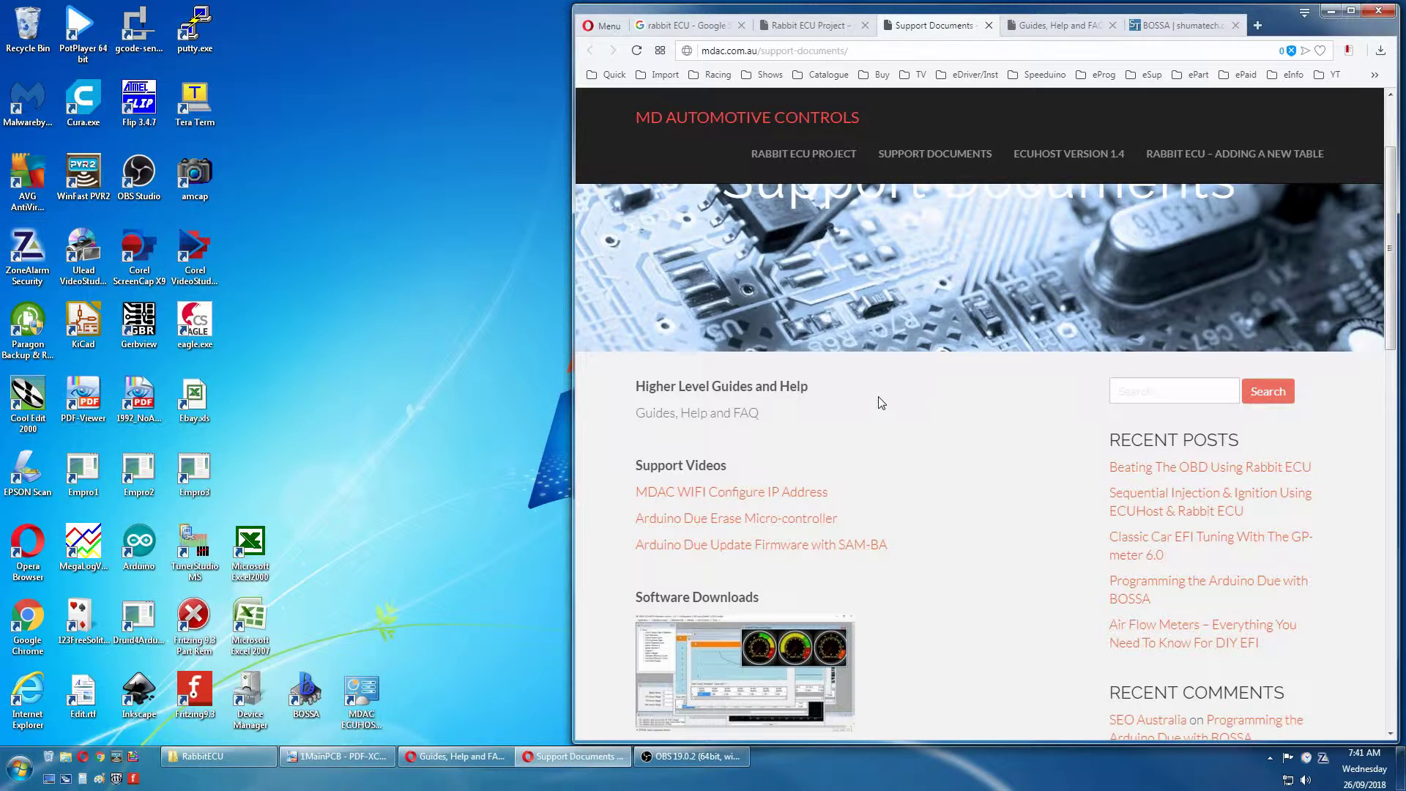
{"action": "right_click", "coordinate": [713, 414]}
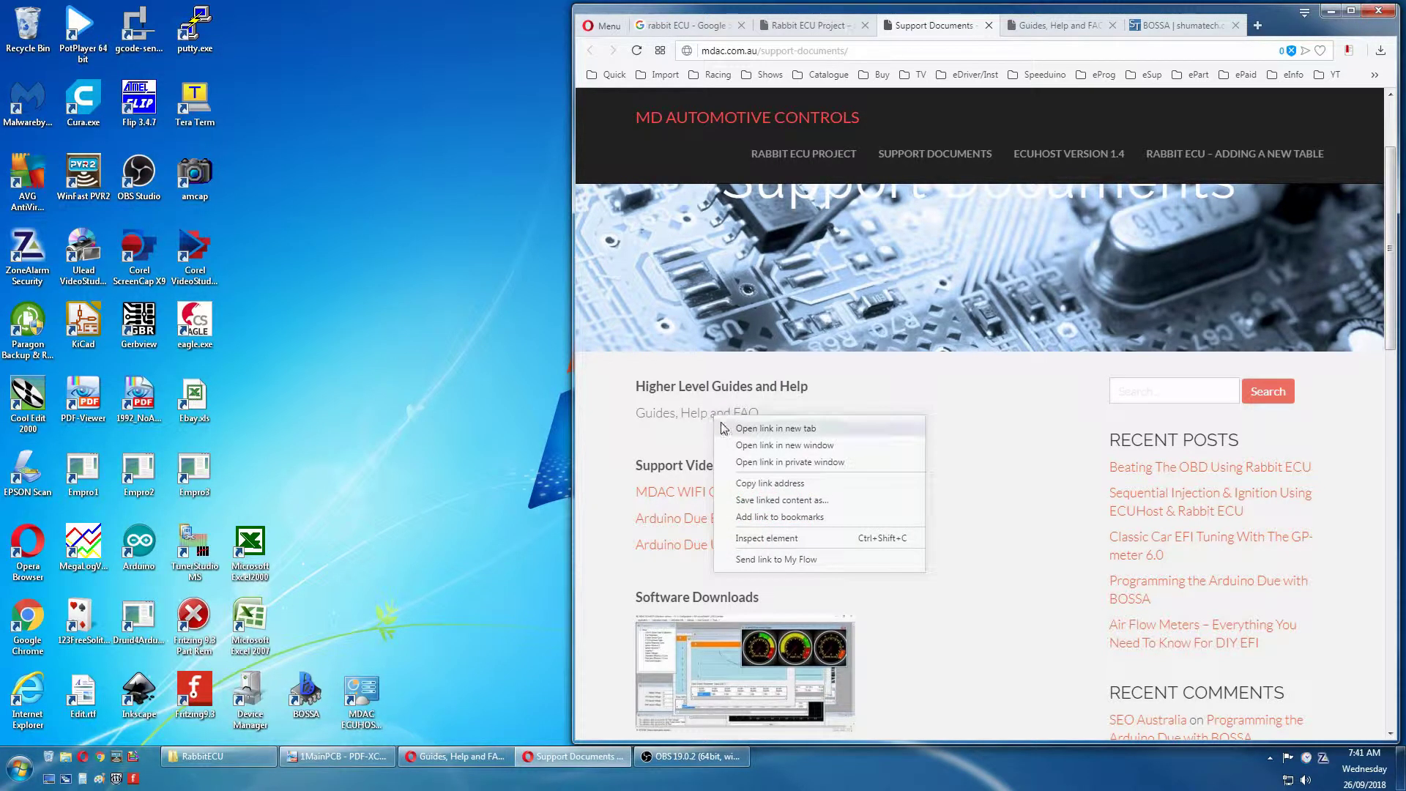
{"action": "left_click", "coordinate": [1057, 35]}
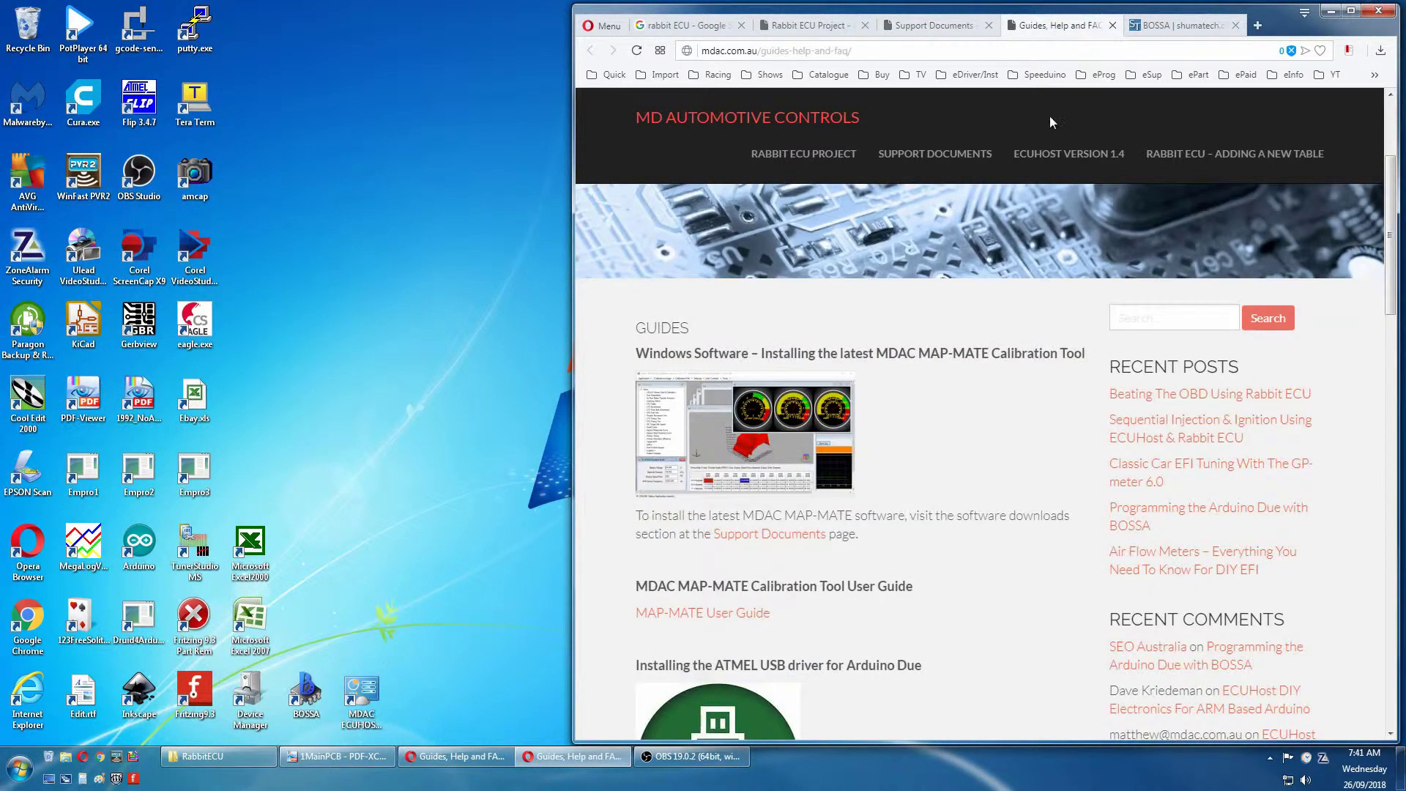
{"action": "scroll", "coordinate": [960, 359], "scroll_direction": "down", "scroll_amount": 4}
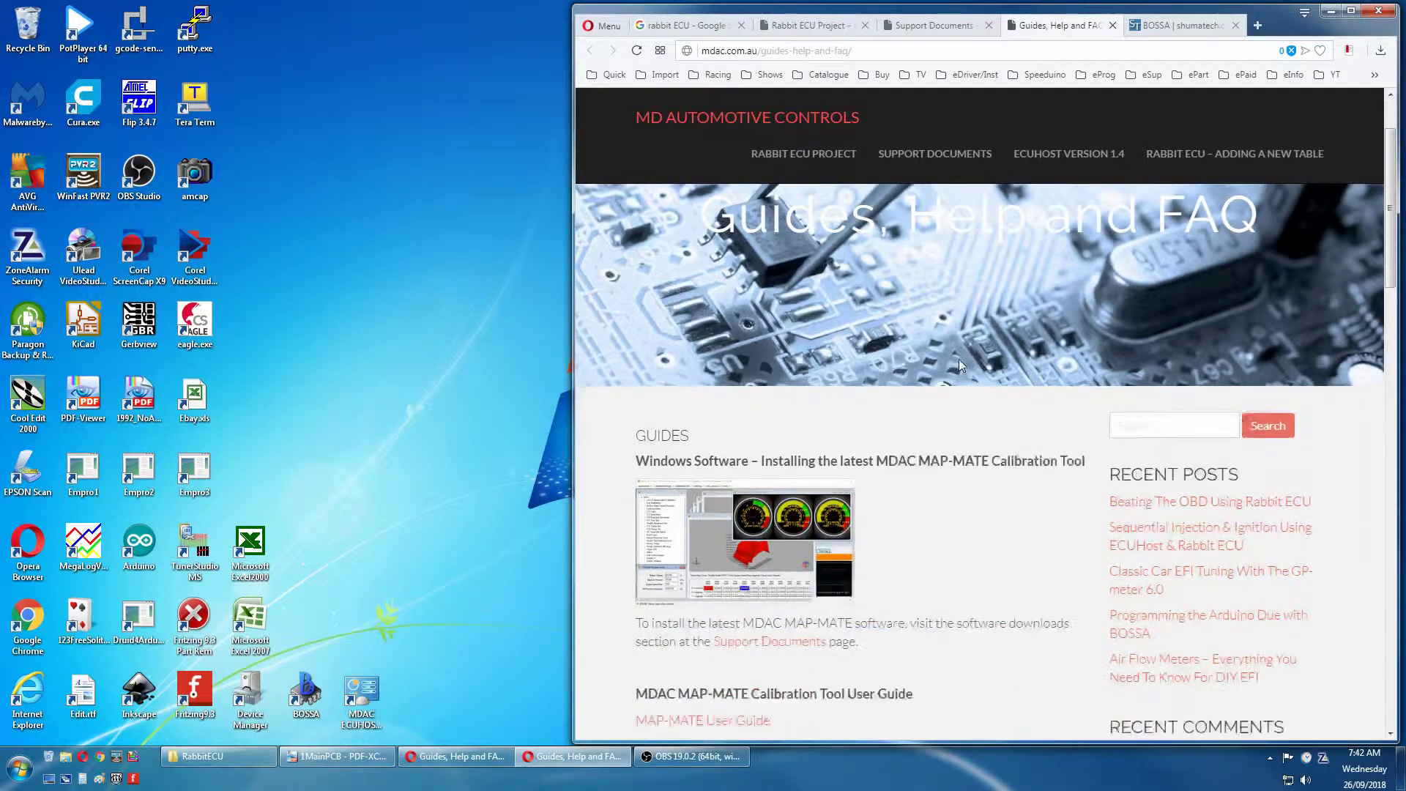
{"action": "scroll", "coordinate": [960, 359], "scroll_direction": "down", "scroll_amount": 1}
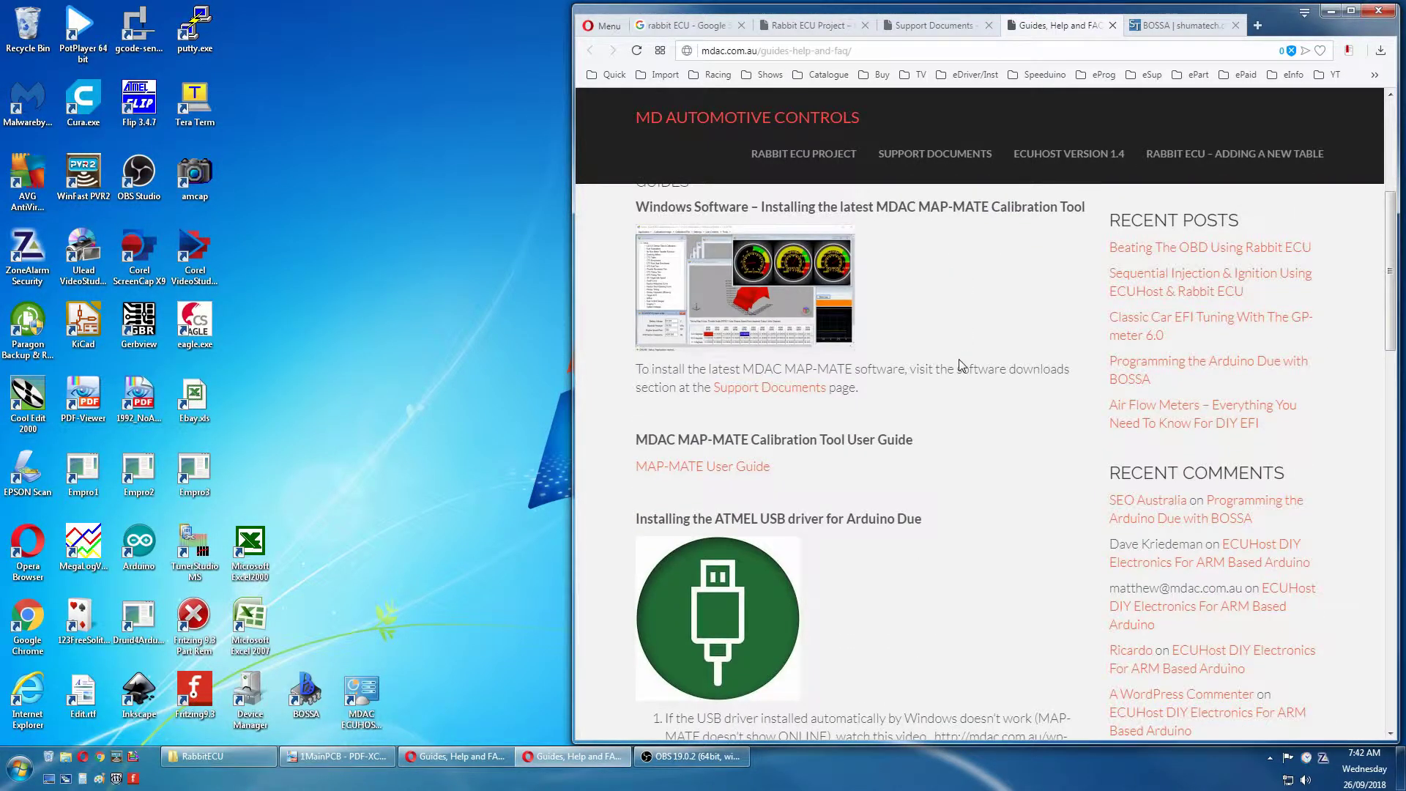
{"action": "left_click", "coordinate": [936, 26]}
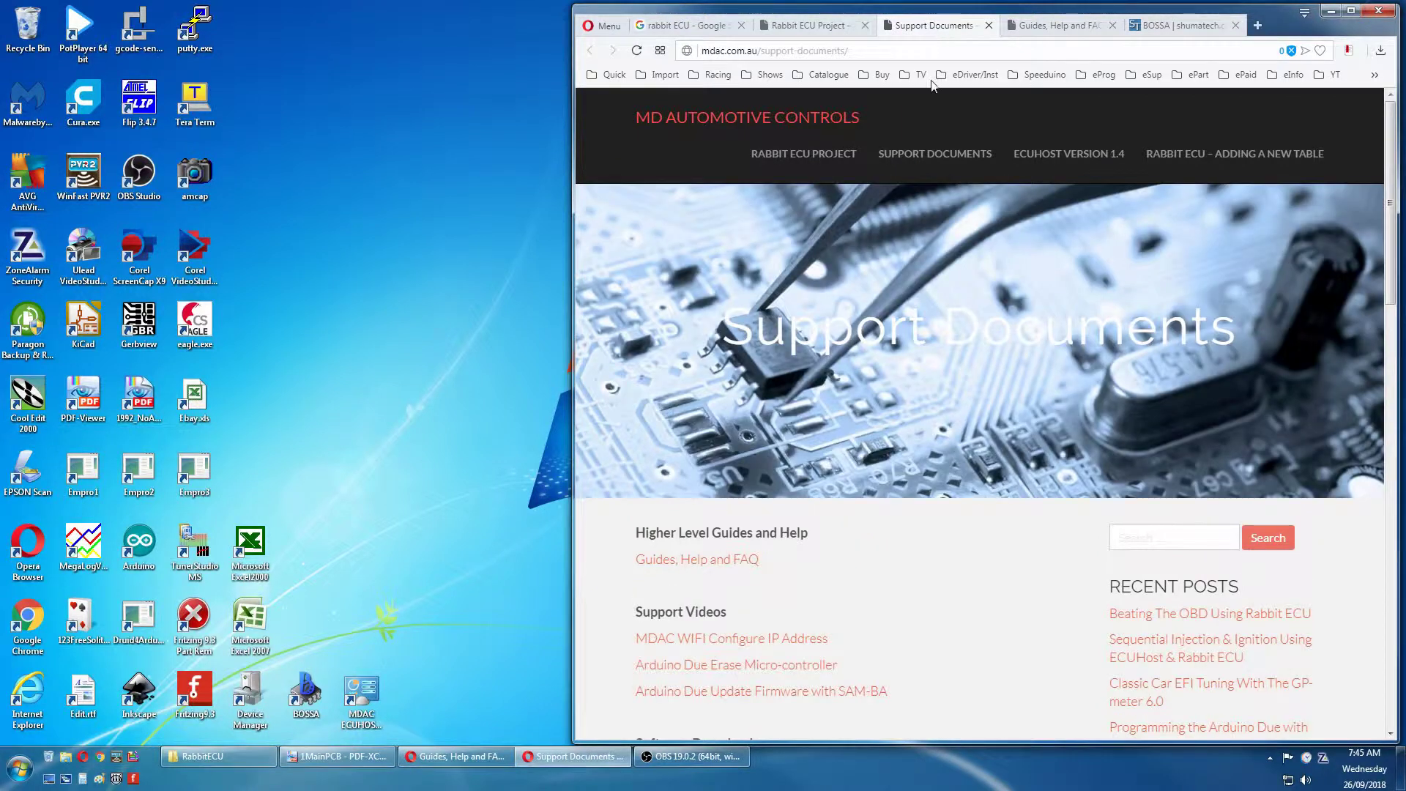
Scroll down the Support Documents page to the MAP-MATE V1.0.1.6 setup download
{"action": "scroll", "coordinate": [936, 179], "scroll_direction": "down", "scroll_amount": 6}
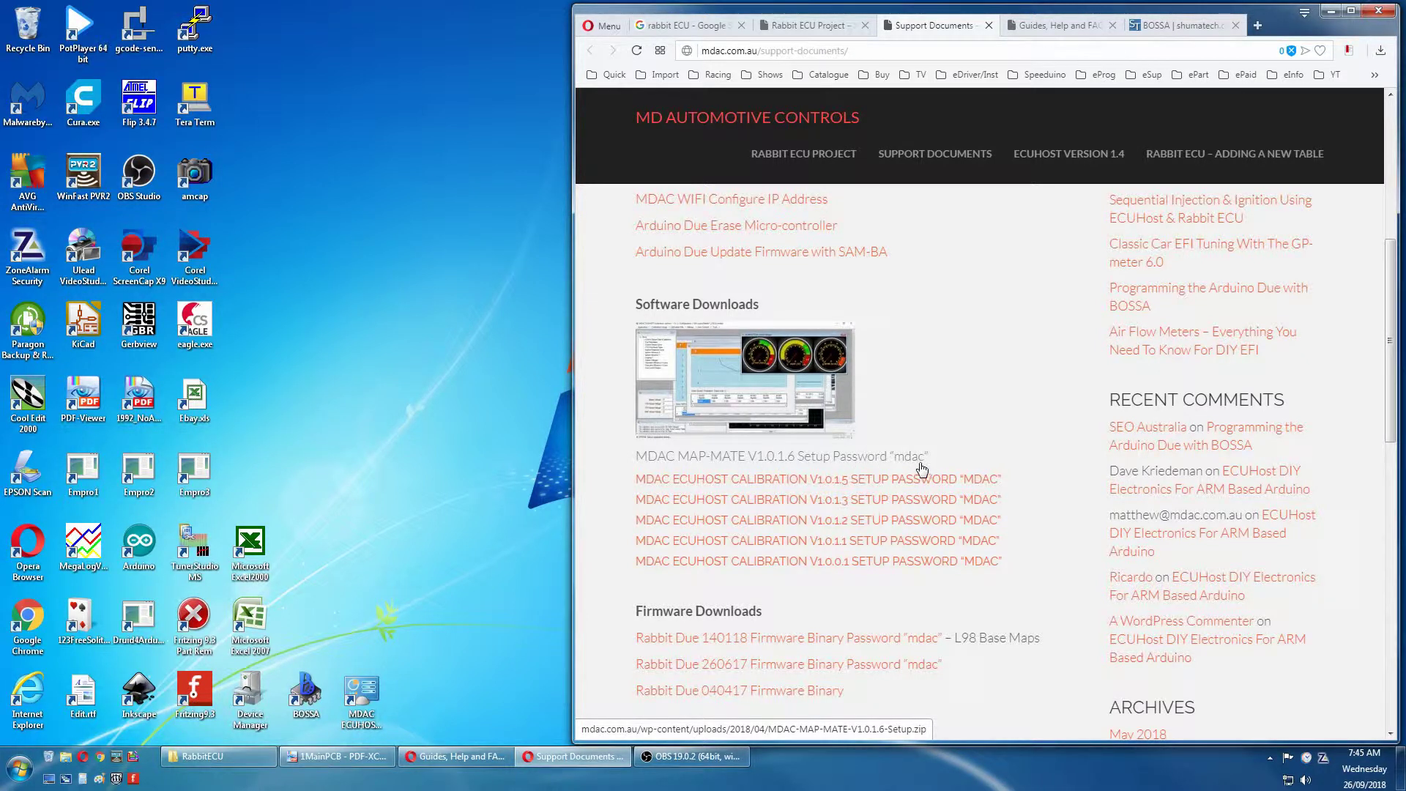
{"action": "scroll", "coordinate": [922, 466], "scroll_direction": "down", "scroll_amount": 1}
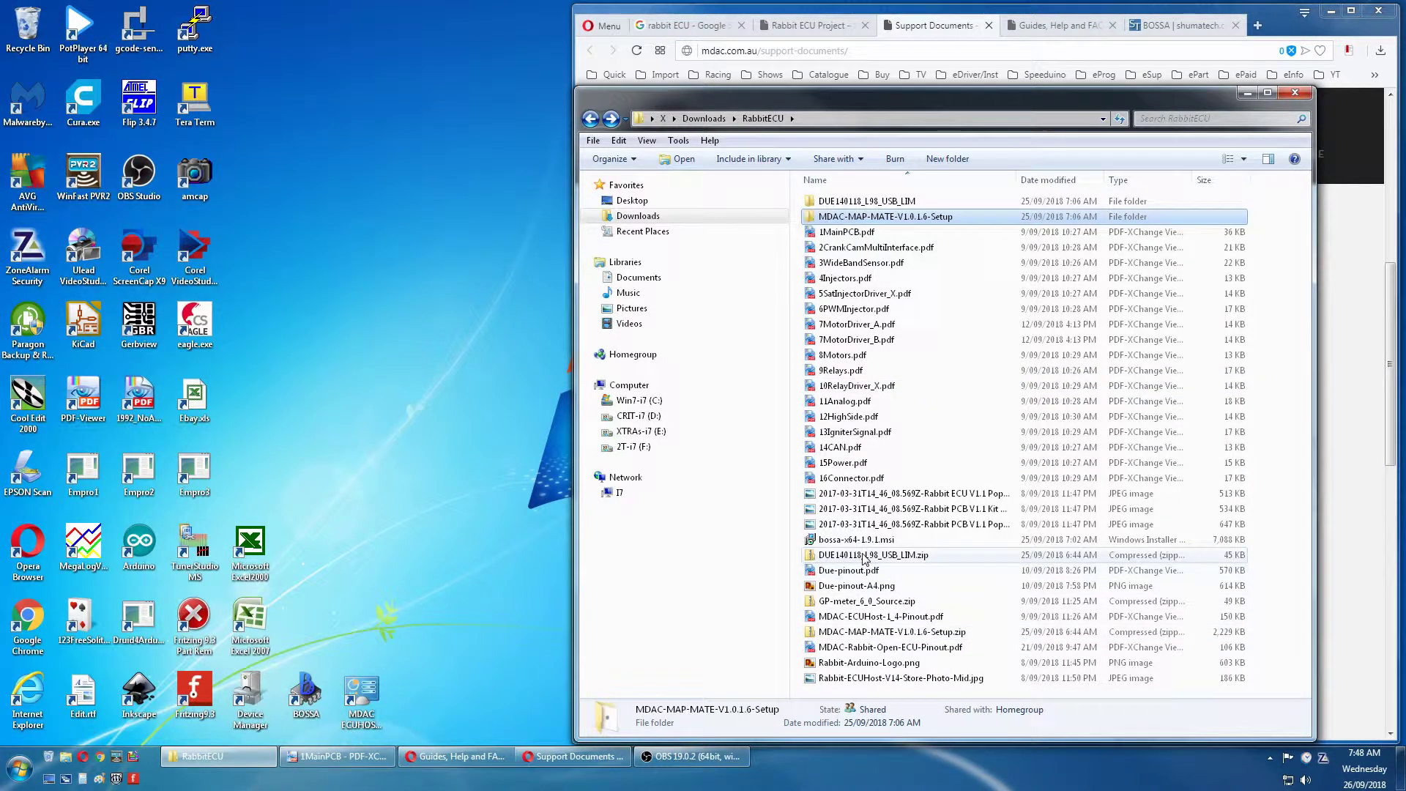
Open the MDAC-MAP-MATE-V1.0.1.6-Setup folder in Explorer
{"action": "double_click", "coordinate": [854, 220]}
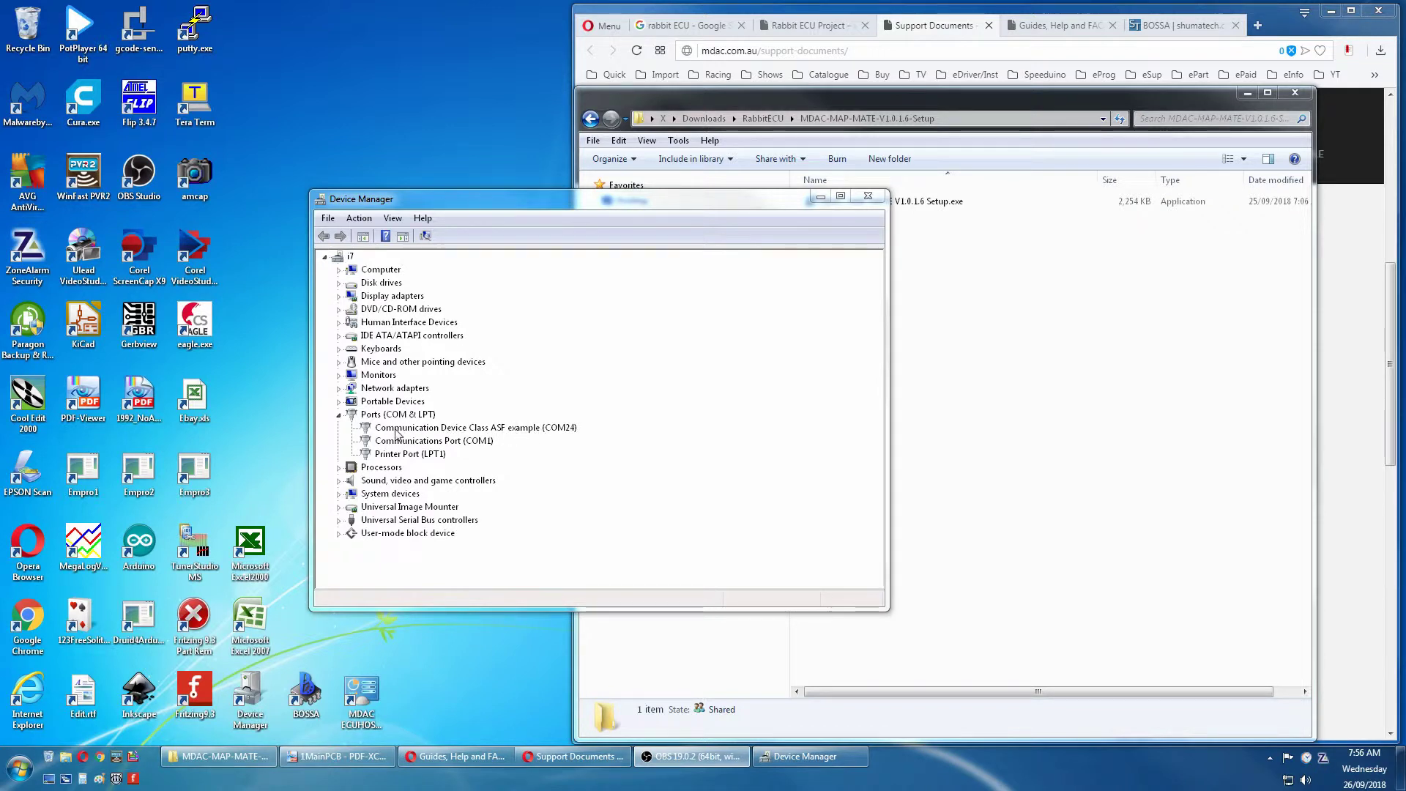
Start a driver update for COM24 and point its search at C:\MDAC\ECUHOST\Drivers, including subfolders
{"action": "right_click", "coordinate": [493, 431]}
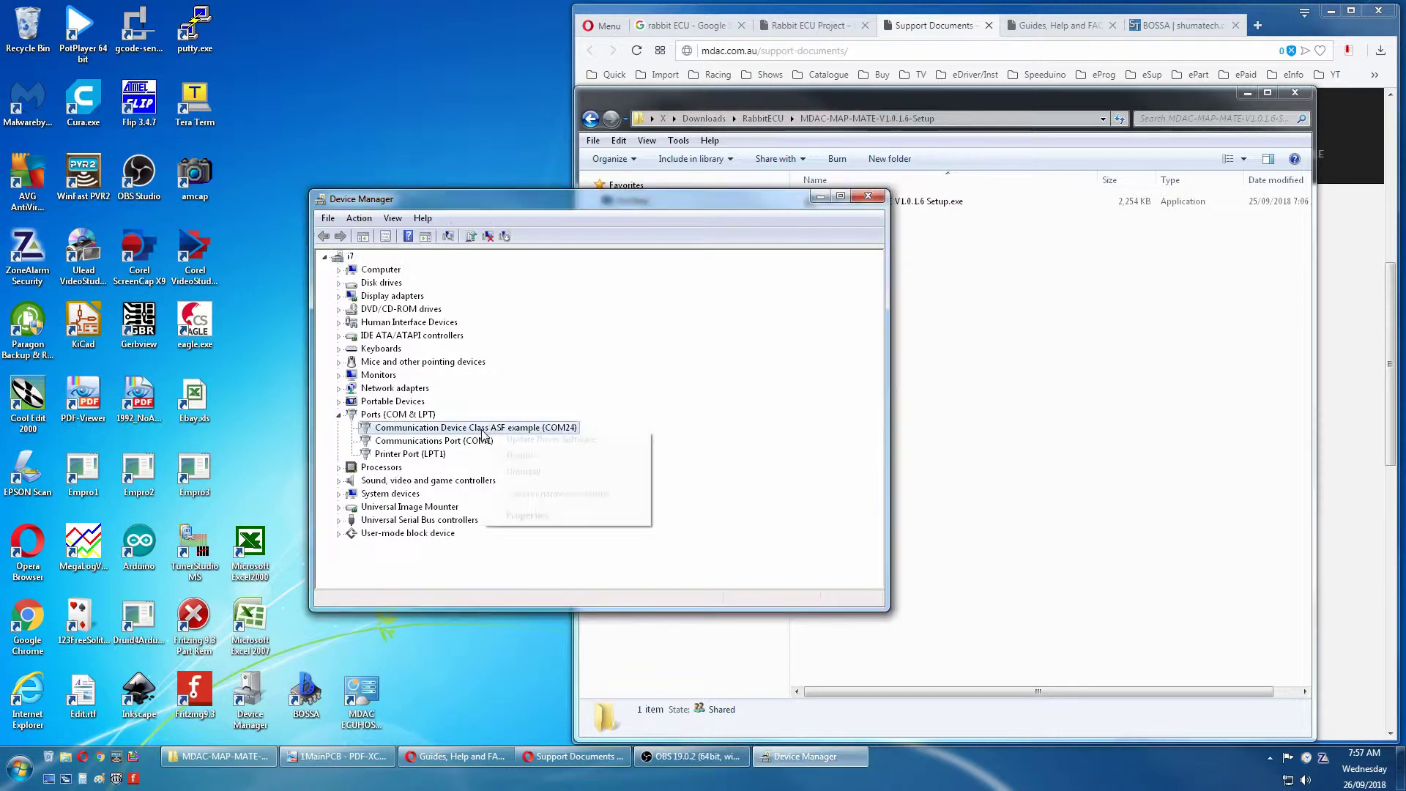
{"action": "left_click", "coordinate": [506, 438]}
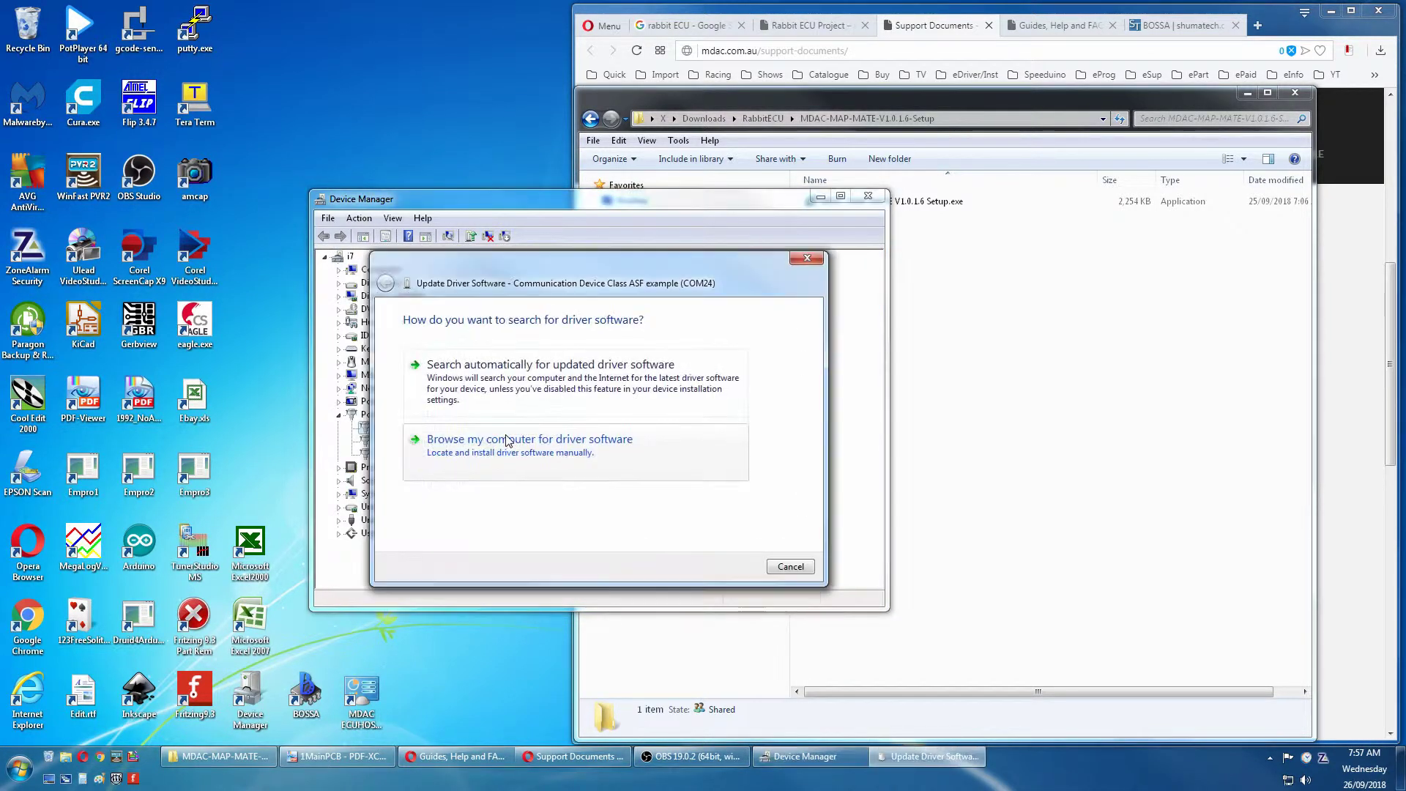
{"action": "left_click", "coordinate": [491, 450]}
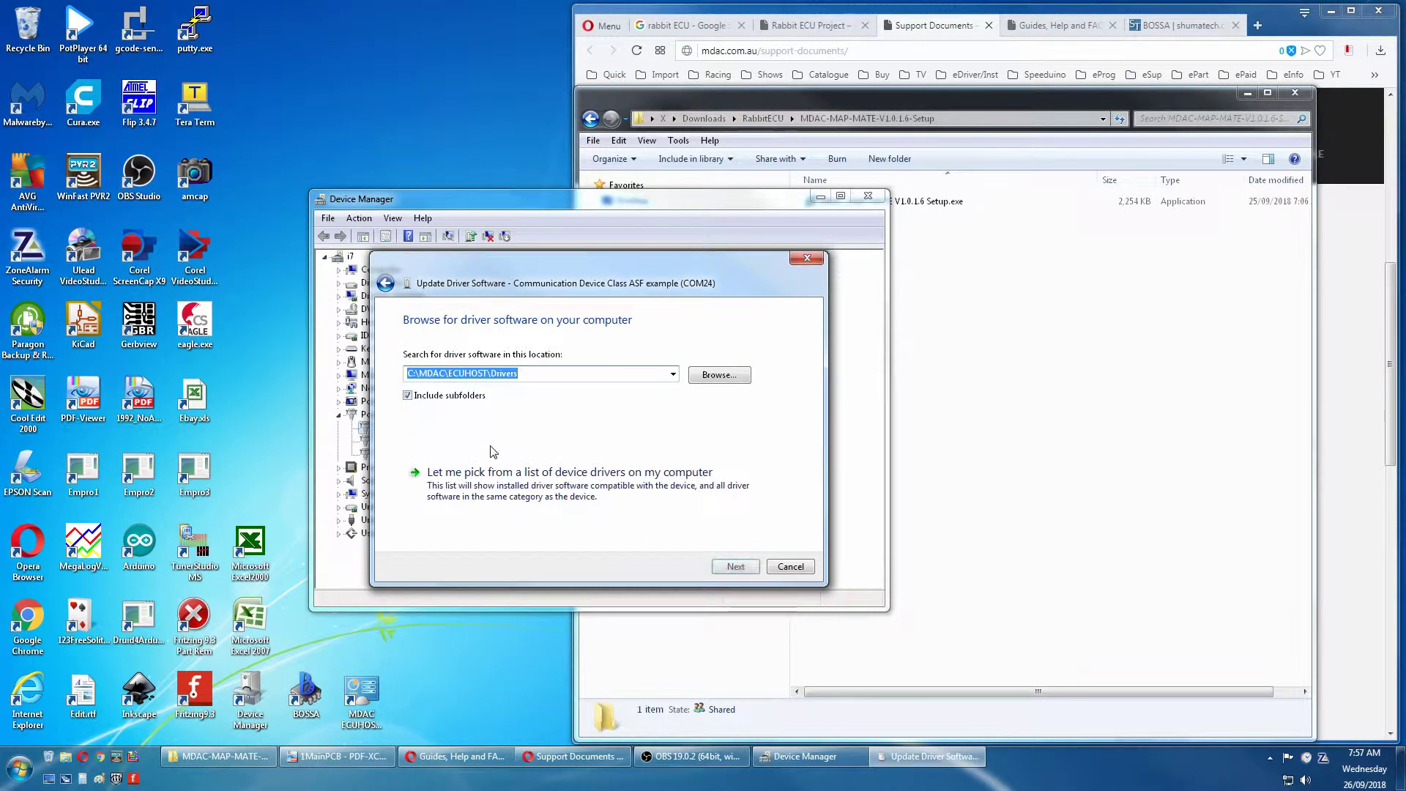
{"action": "left_click", "coordinate": [711, 376]}
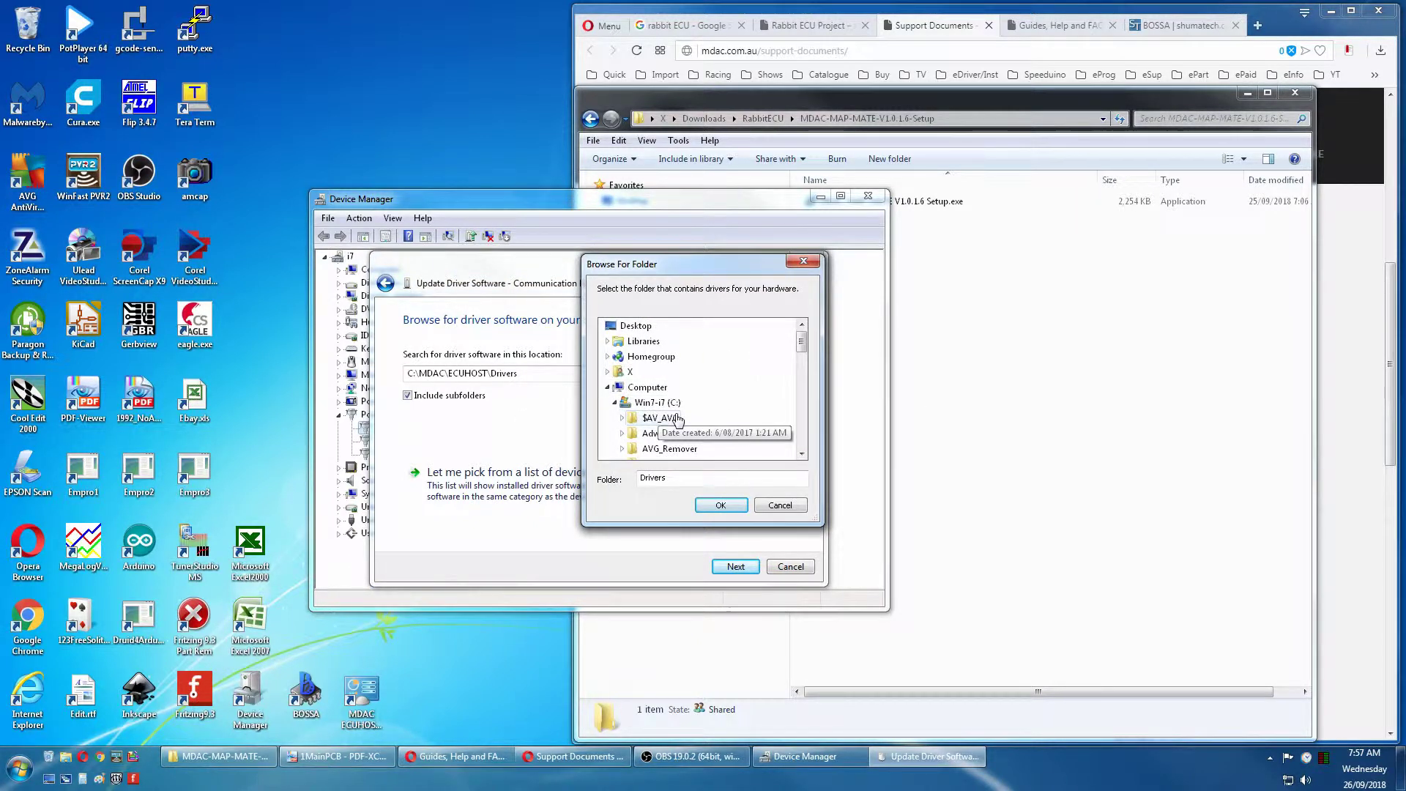
{"action": "left_click_drag", "start_coordinate": [802, 343], "coordinate": [803, 364]}
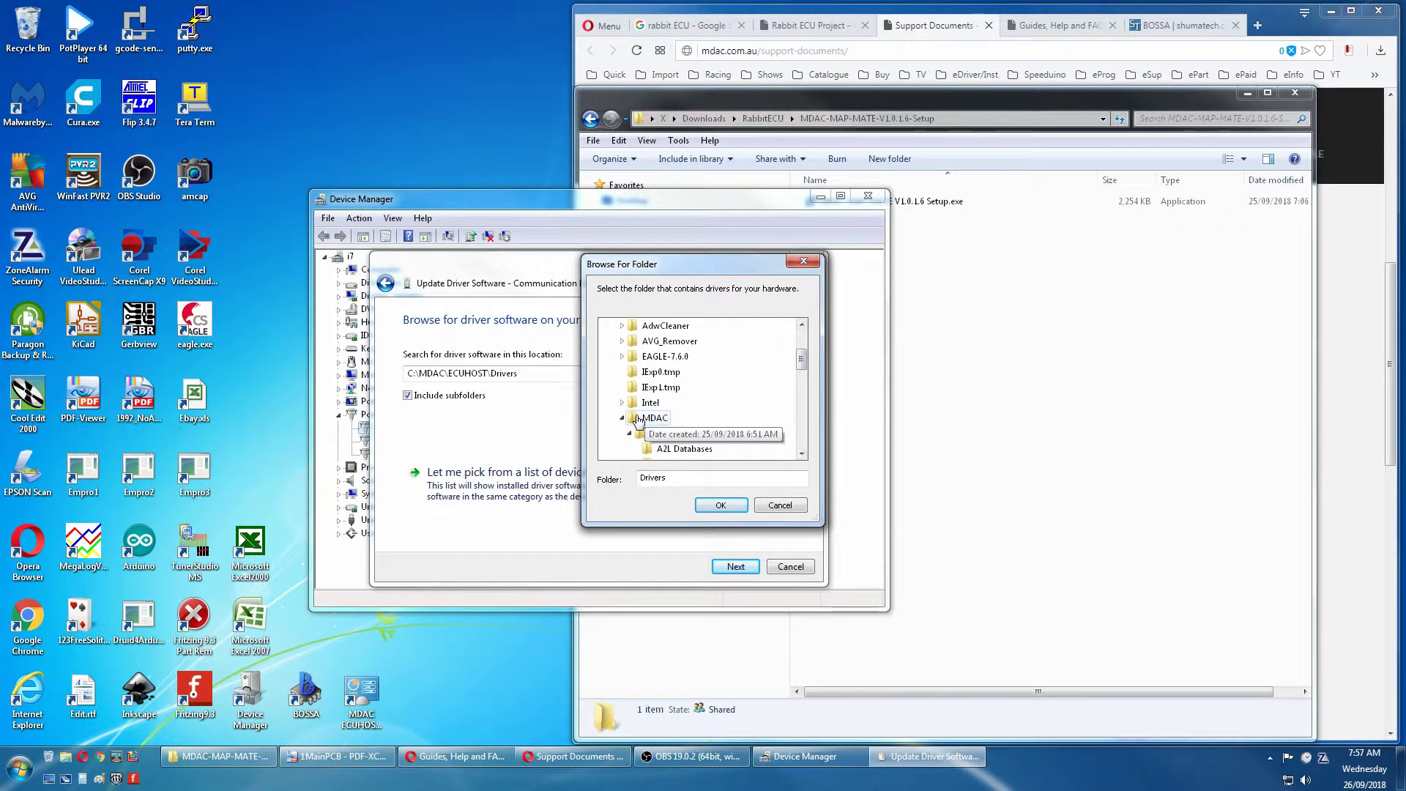
{"action": "left_click", "coordinate": [802, 454]}
{"action": "left_click", "coordinate": [802, 454]}
{"action": "left_click", "coordinate": [802, 454]}
{"action": "left_click", "coordinate": [802, 454]}
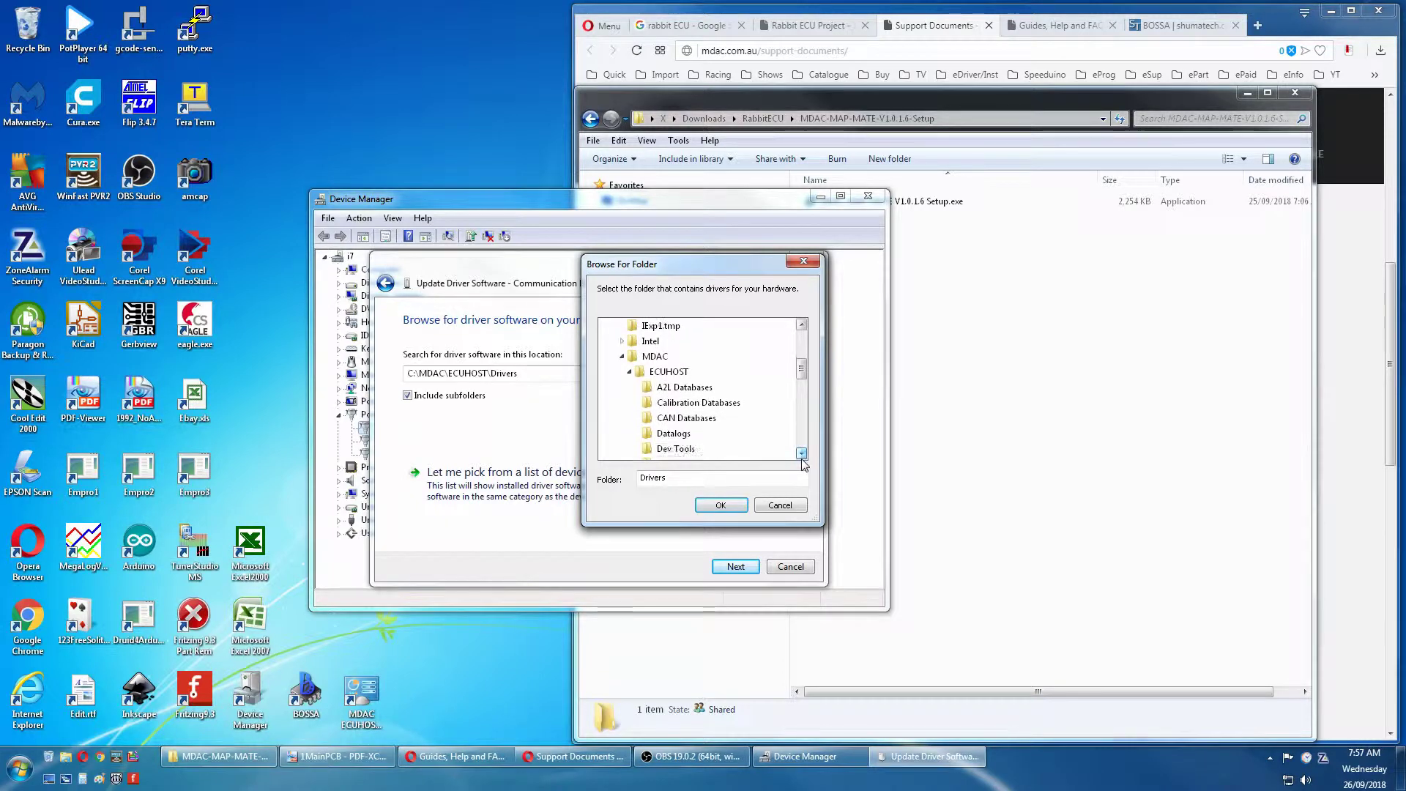
{"action": "left_click", "coordinate": [802, 454]}
{"action": "left_click", "coordinate": [802, 454]}
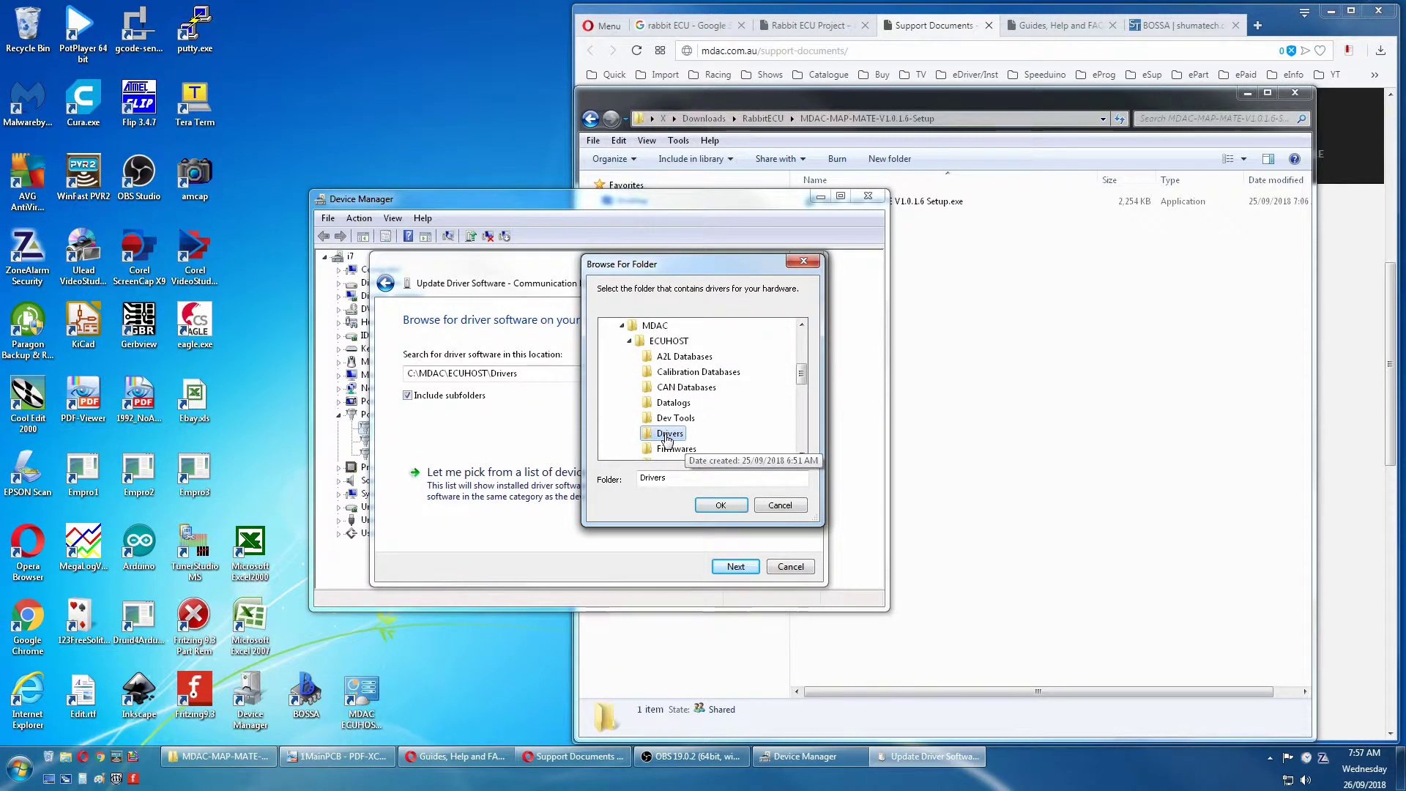
{"action": "left_click", "coordinate": [703, 508]}
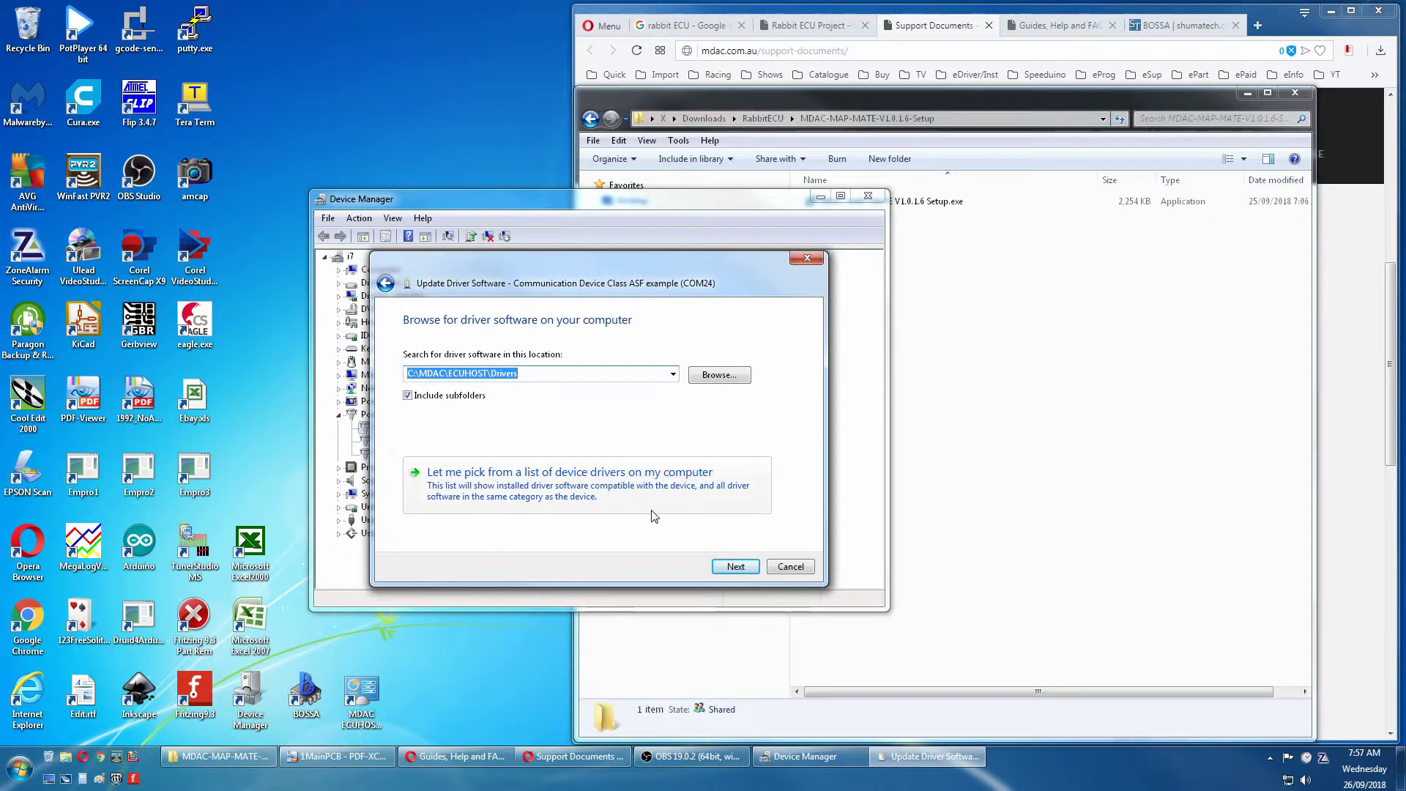
Load atmel_devices_cdc.inf from C:\MDAC\ECUHOST\Drivers through Have Disk
{"action": "left_click", "coordinate": [603, 489]}
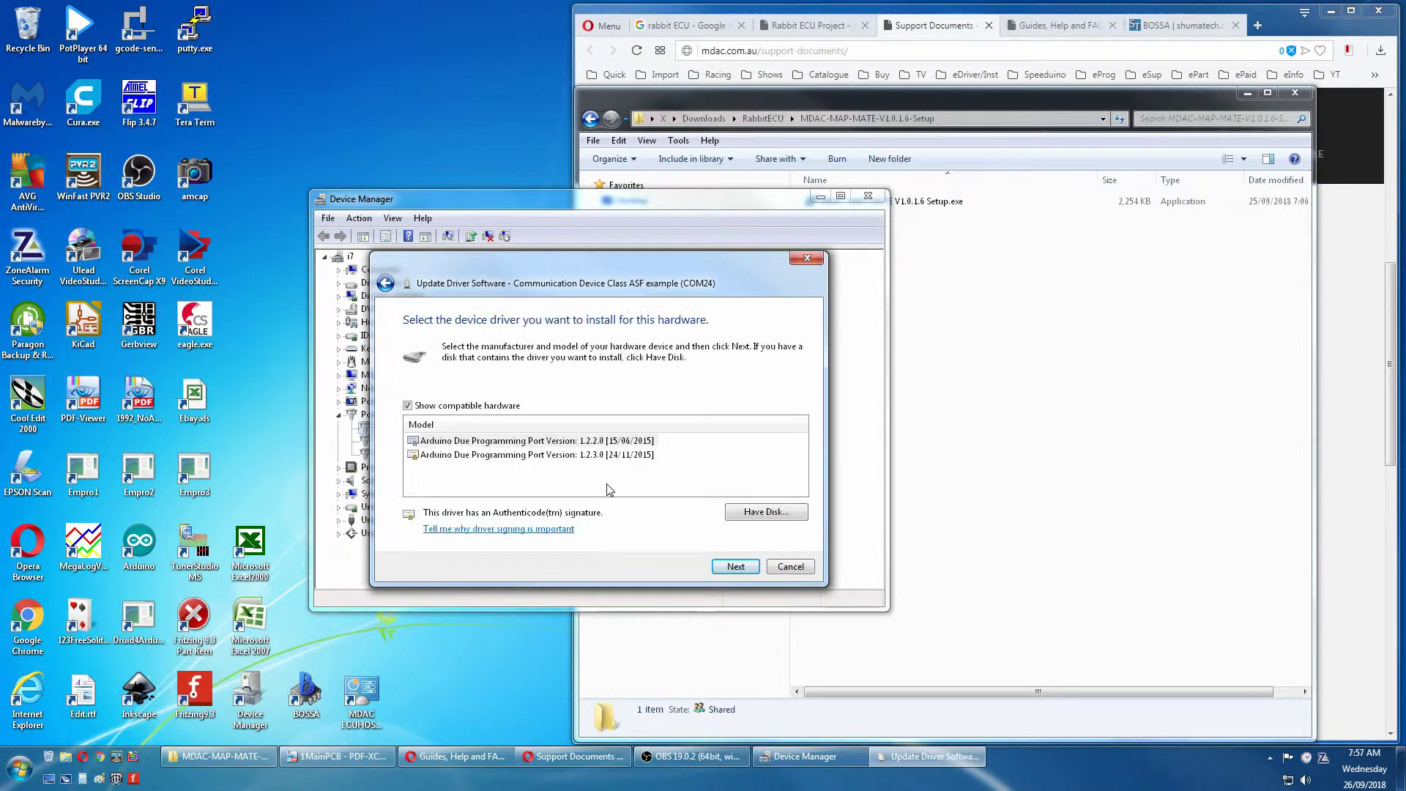
{"action": "left_click", "coordinate": [767, 511]}
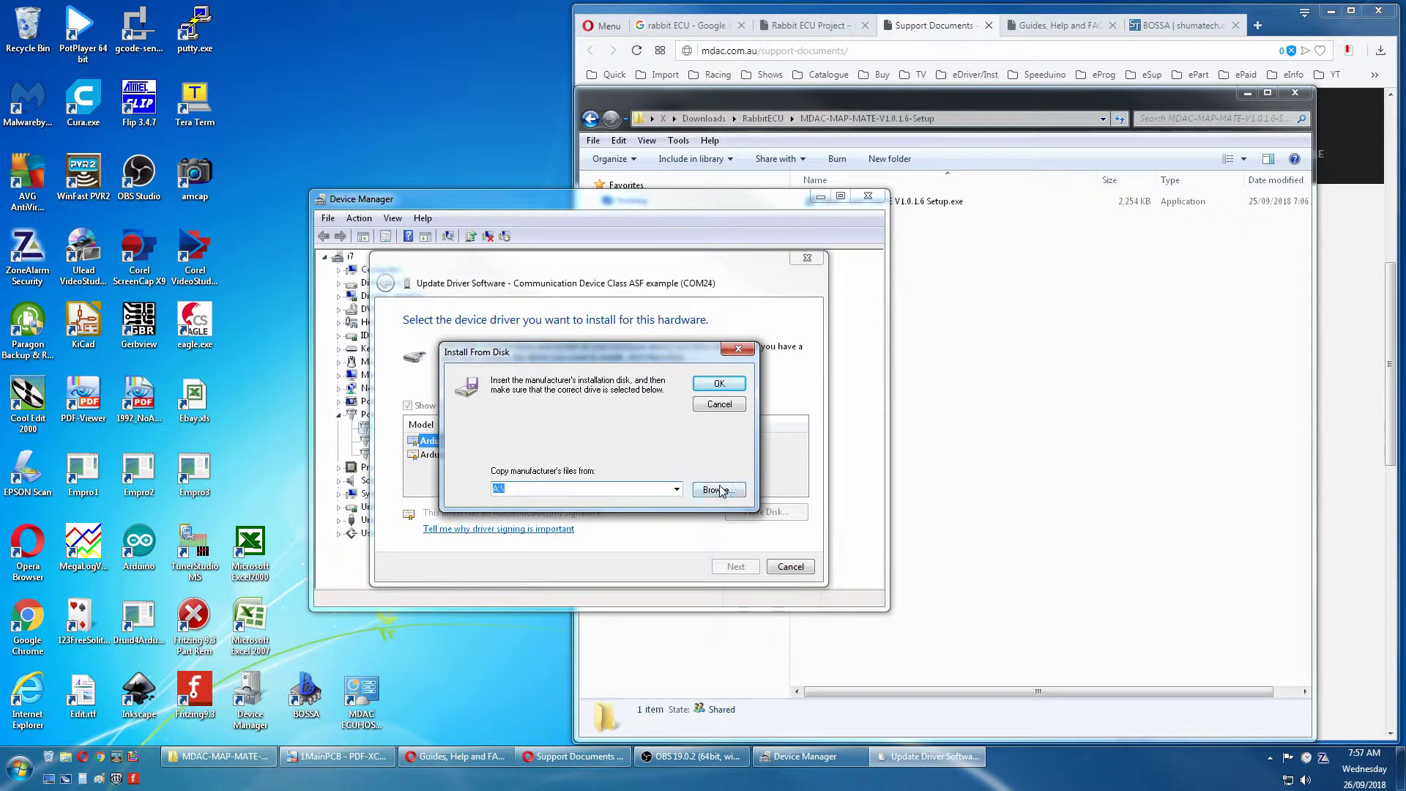
{"action": "left_click", "coordinate": [717, 490]}
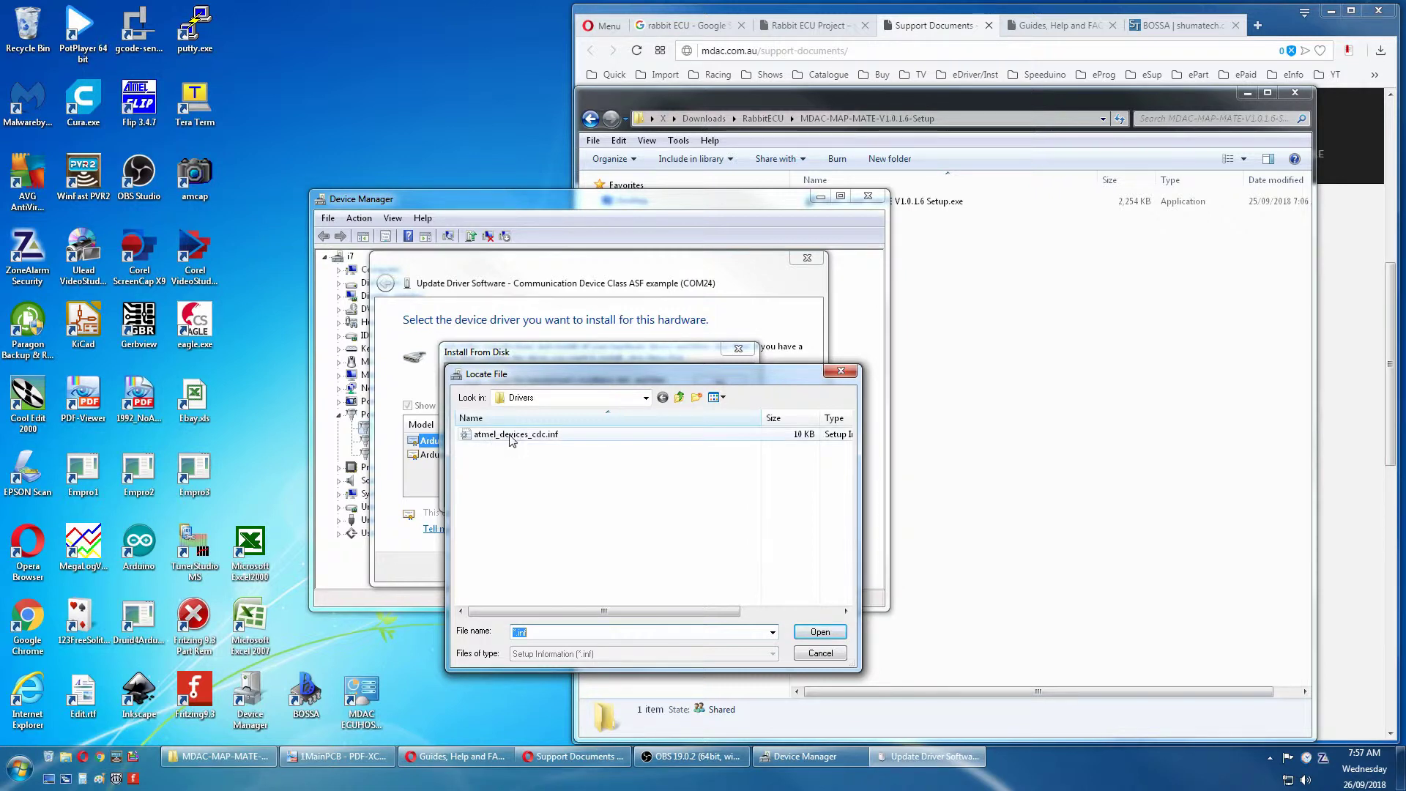
{"action": "left_click", "coordinate": [511, 436]}
{"action": "left_click", "coordinate": [820, 632]}
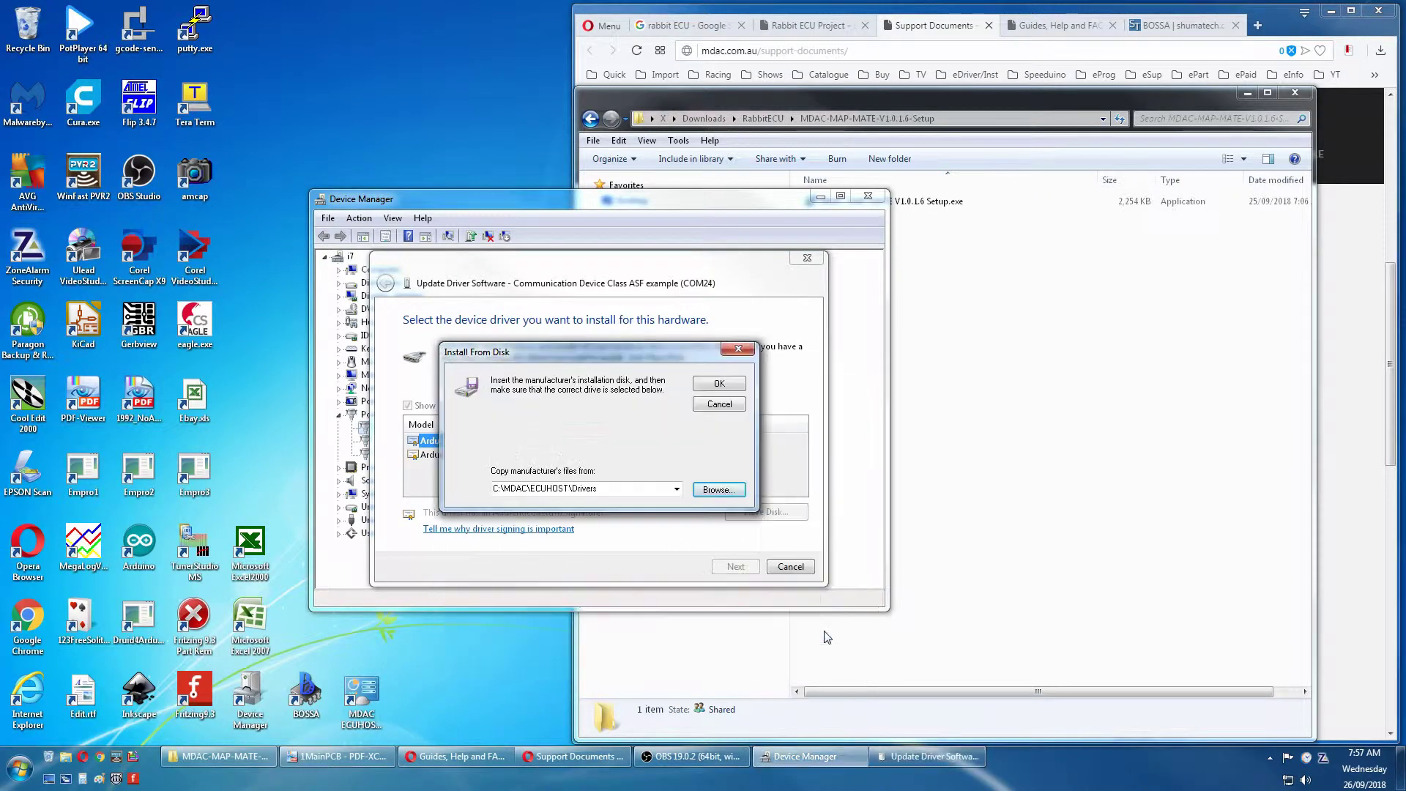
{"action": "left_click", "coordinate": [720, 385]}
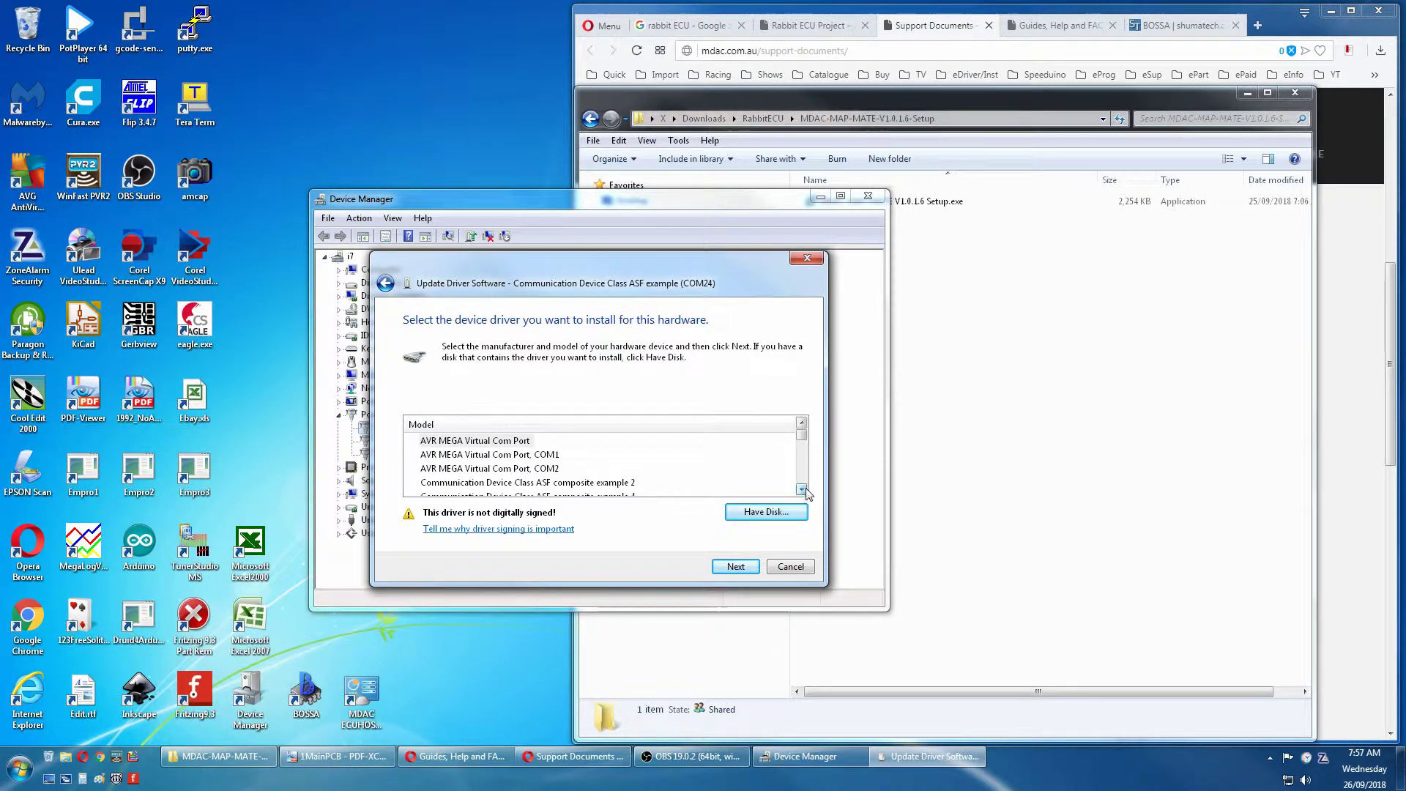
Pick Communication Device Class ASF example, refuse the unsigned-driver warning, and cancel the wizard
{"action": "left_click", "coordinate": [802, 489]}
{"action": "left_click", "coordinate": [802, 490]}
{"action": "left_click", "coordinate": [802, 490]}
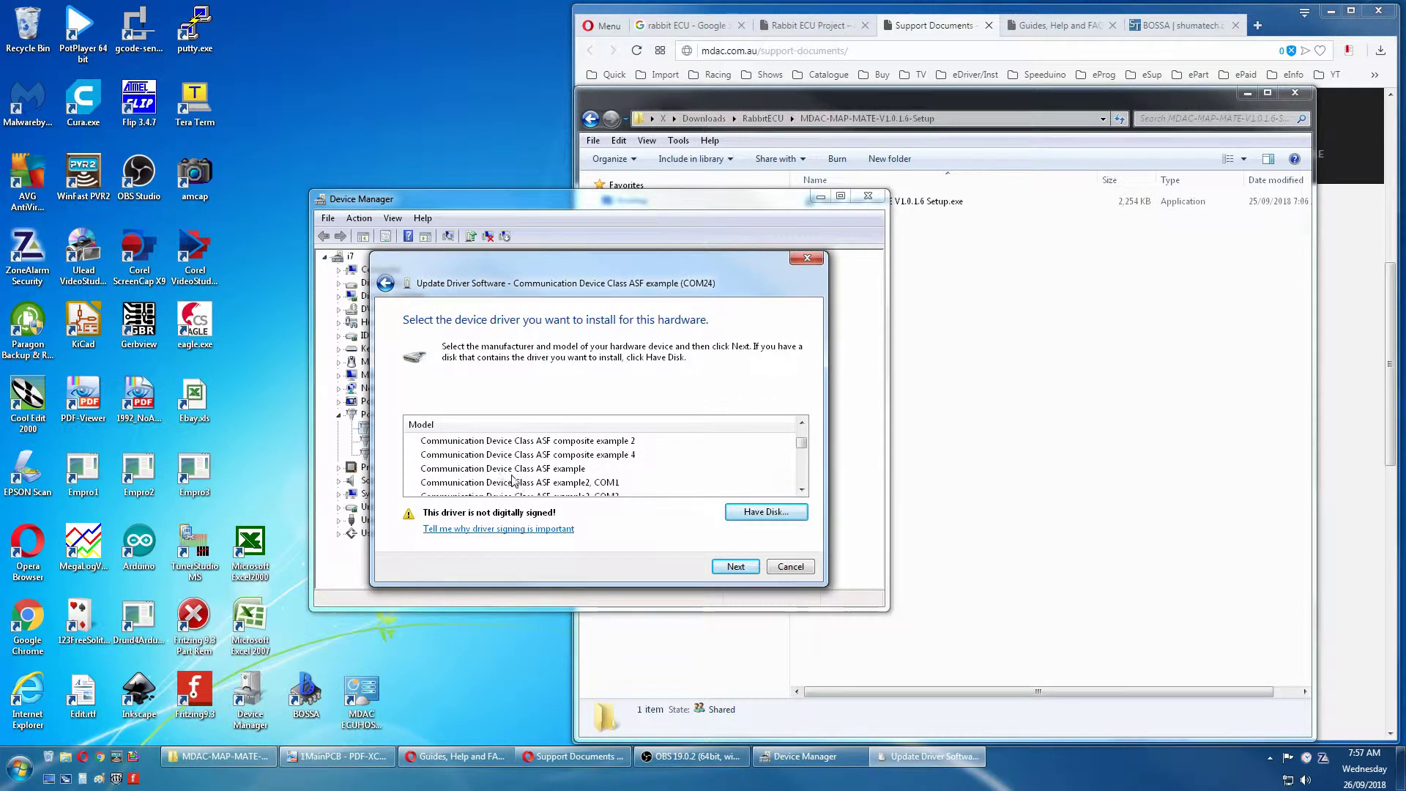
{"action": "left_click", "coordinate": [560, 470]}
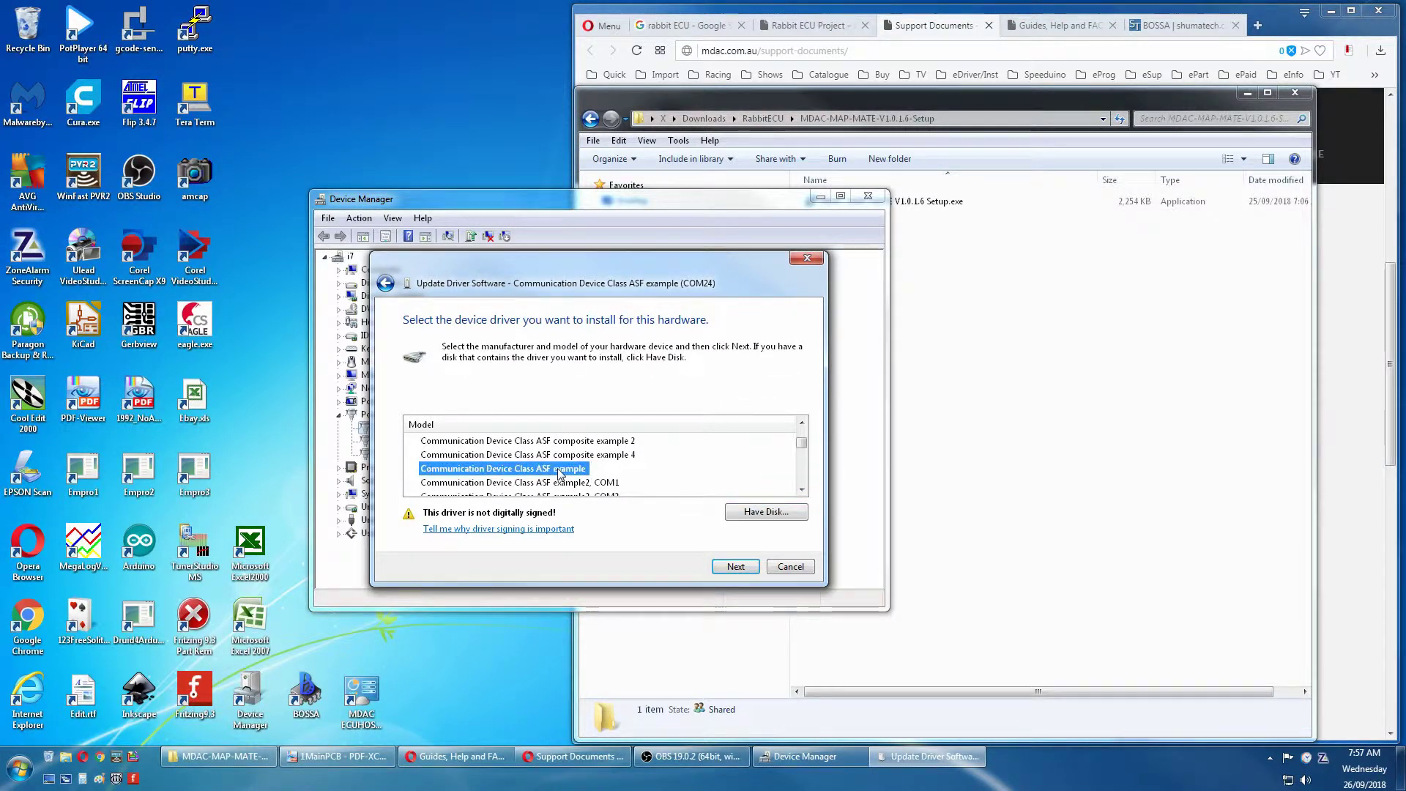
{"action": "left_click", "coordinate": [735, 566]}
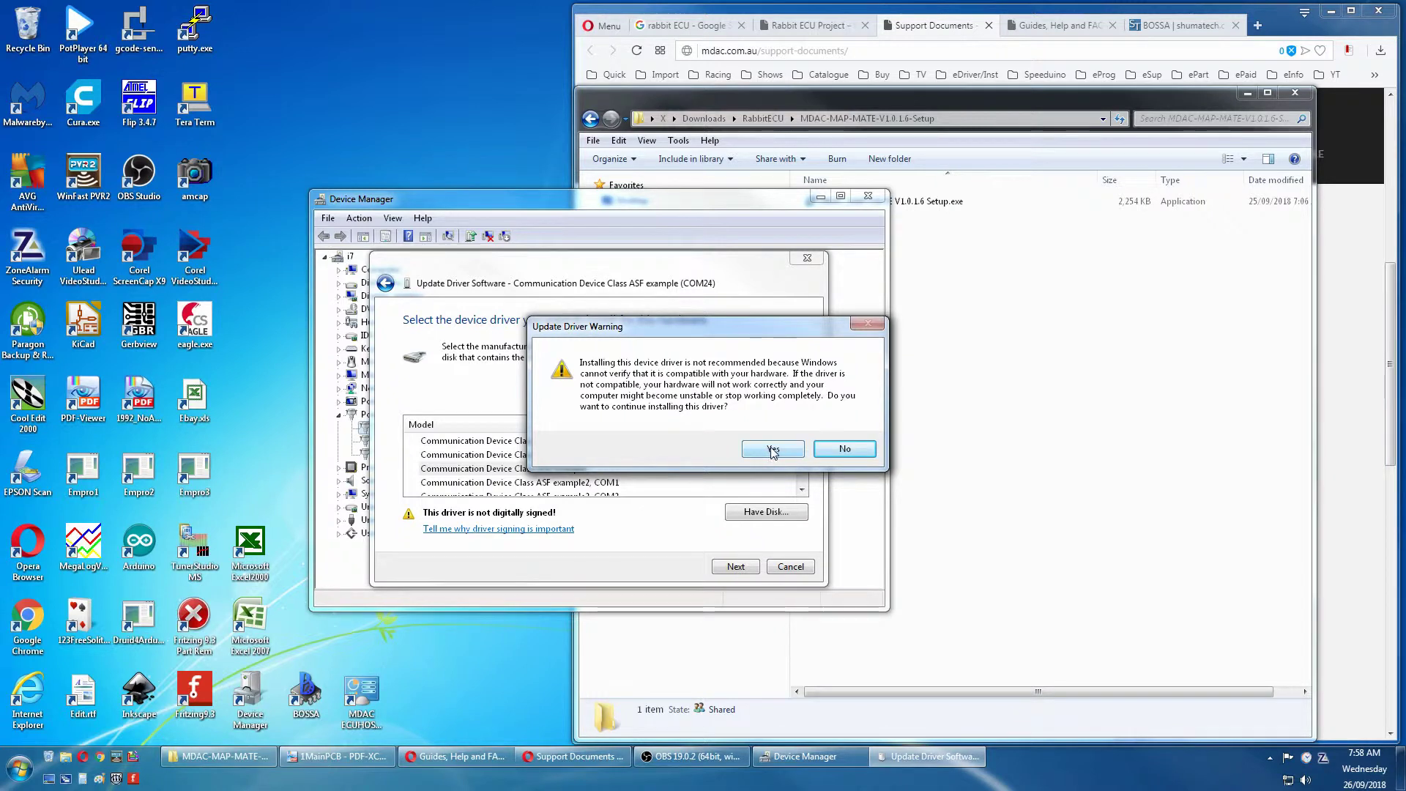
{"action": "left_click", "coordinate": [845, 449]}
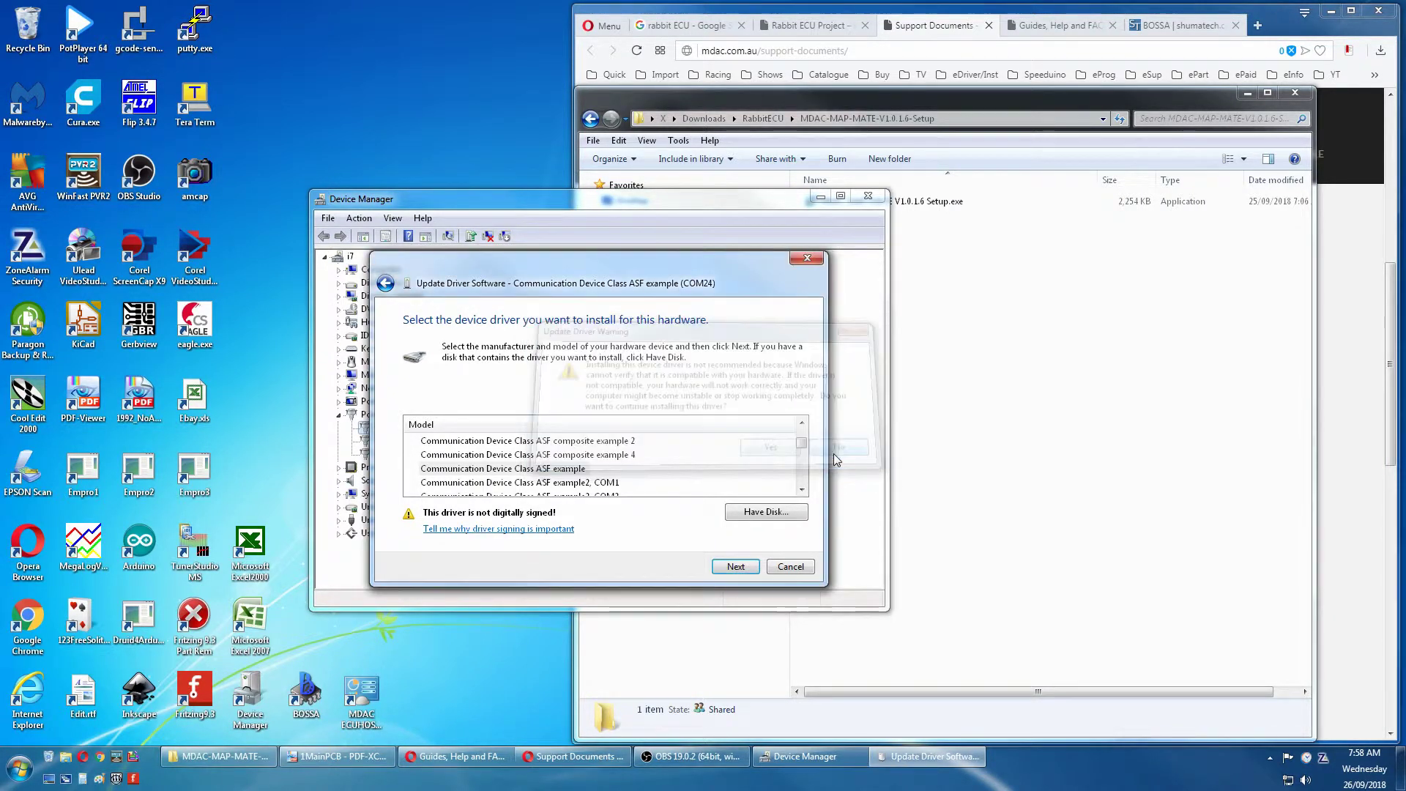
{"action": "left_click", "coordinate": [793, 567]}
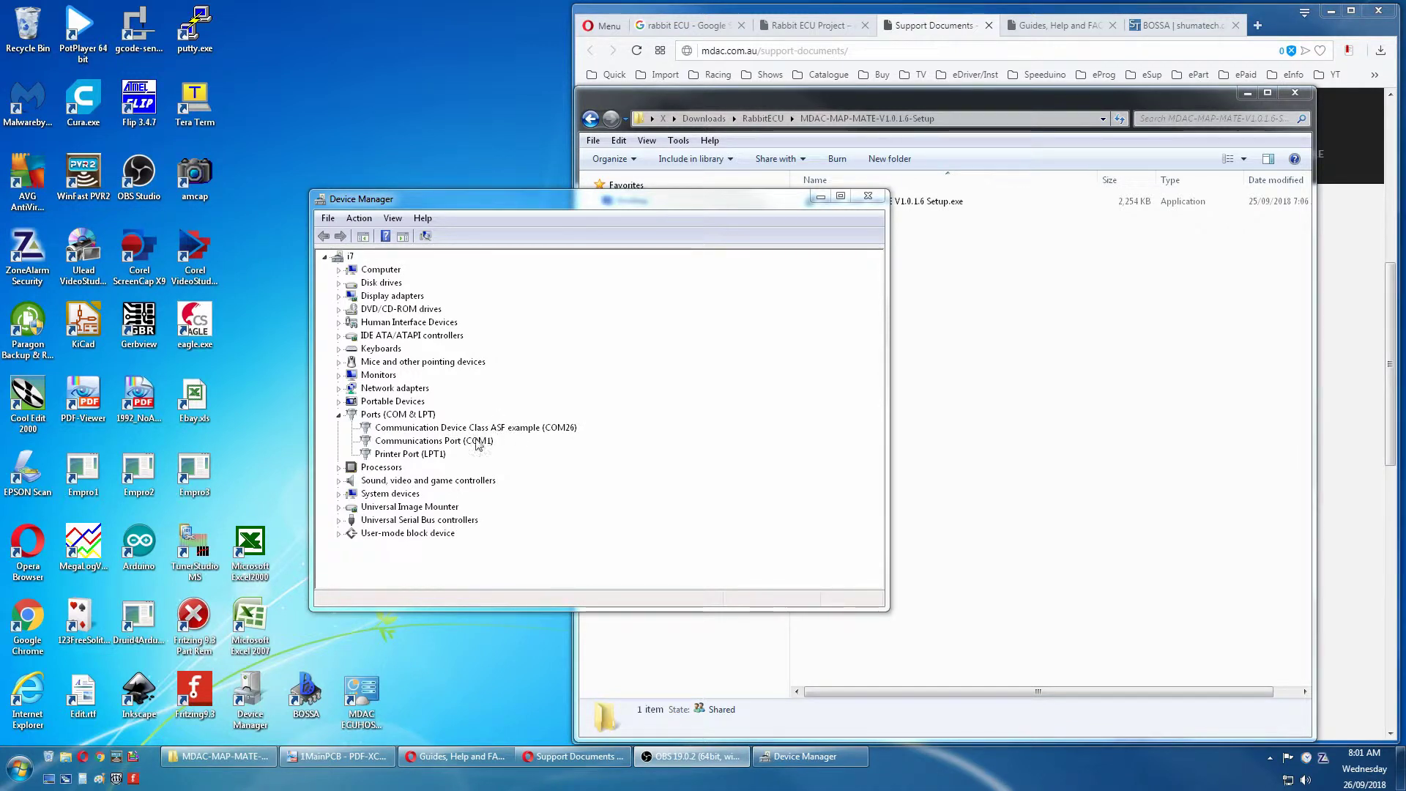
Check the Guides, Help and FAQ page, then scroll to Downloads on ShumaTech's BOSSA page
{"action": "left_click", "coordinate": [1047, 29]}
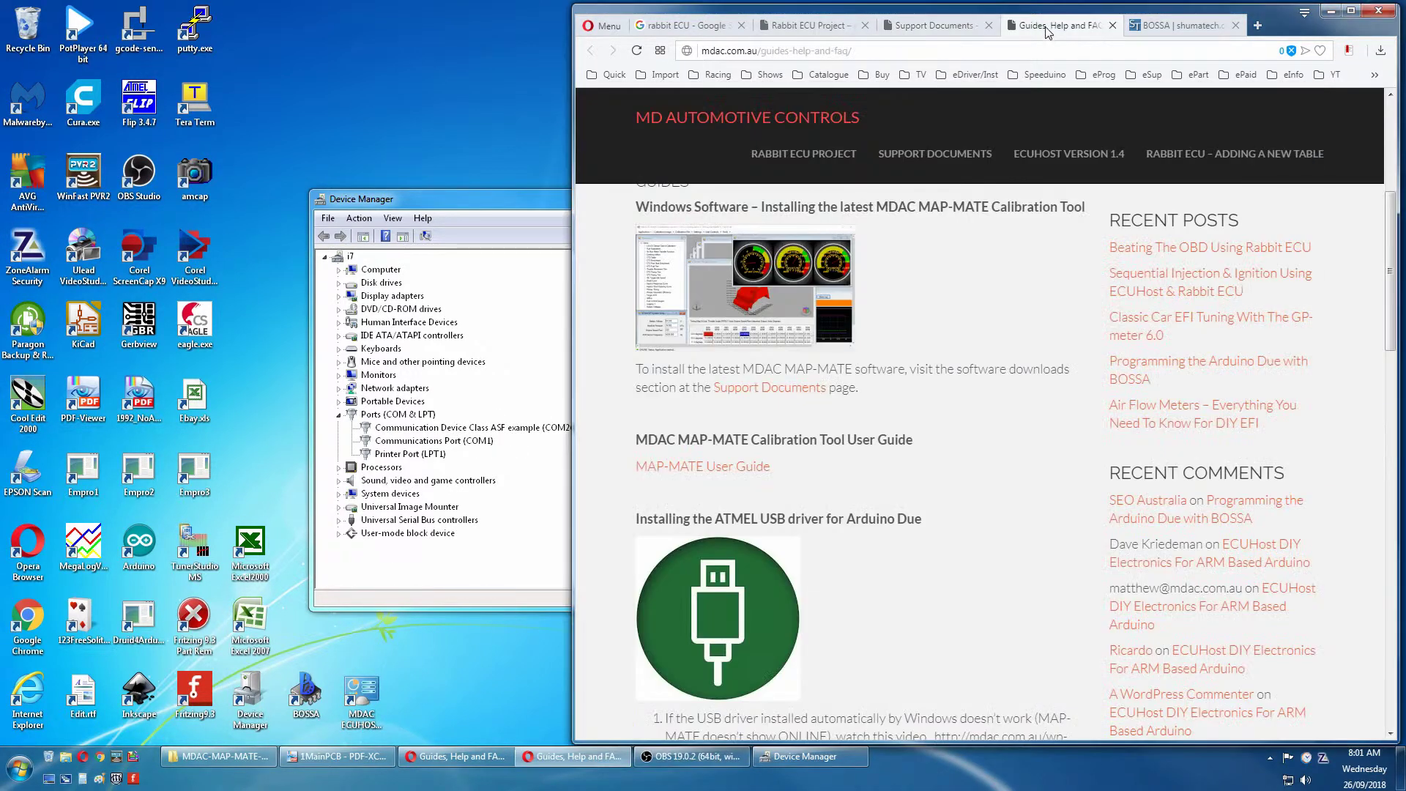
{"action": "scroll", "coordinate": [975, 405], "scroll_direction": "down", "scroll_amount": 4}
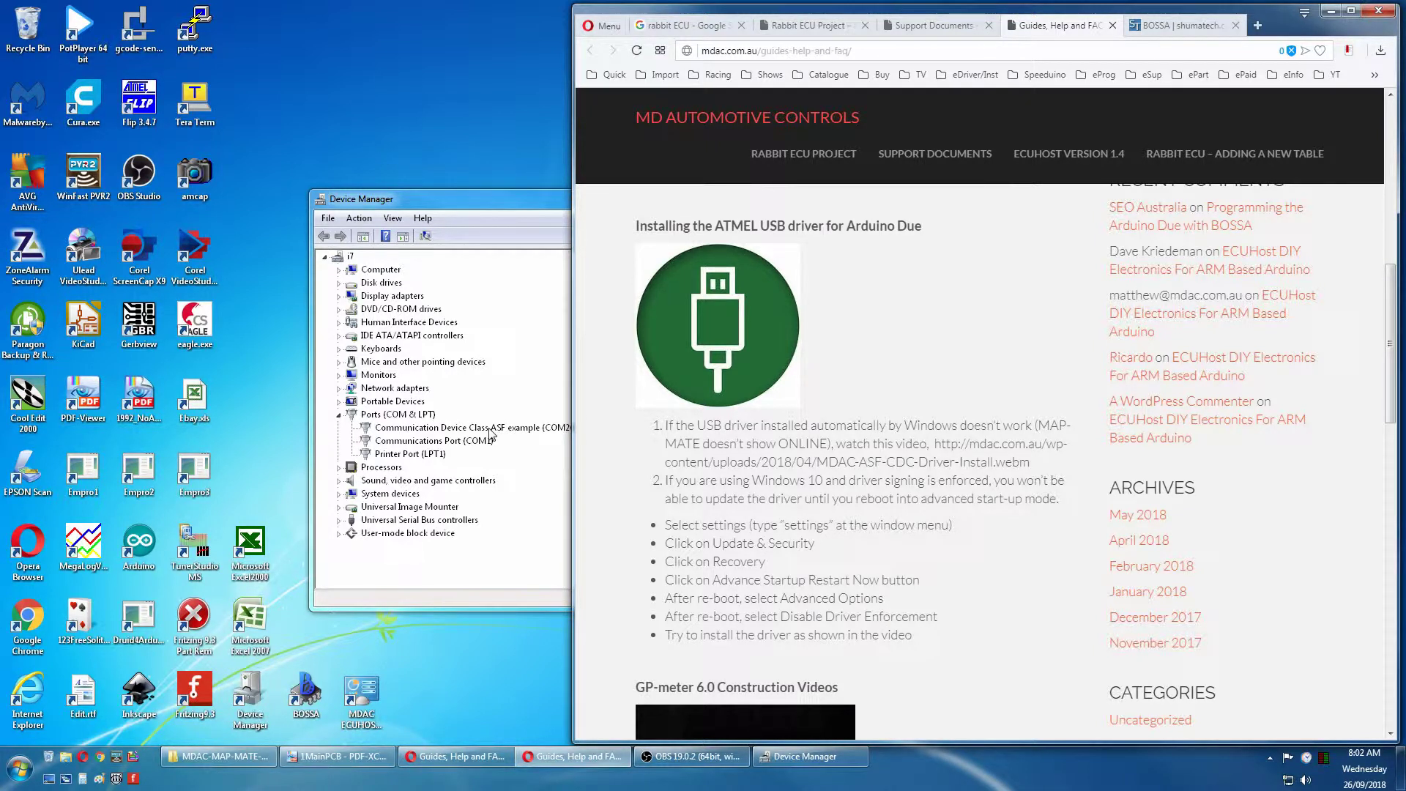
{"action": "left_click", "coordinate": [1179, 25]}
{"action": "scroll", "coordinate": [928, 298], "scroll_direction": "down", "scroll_amount": 20}
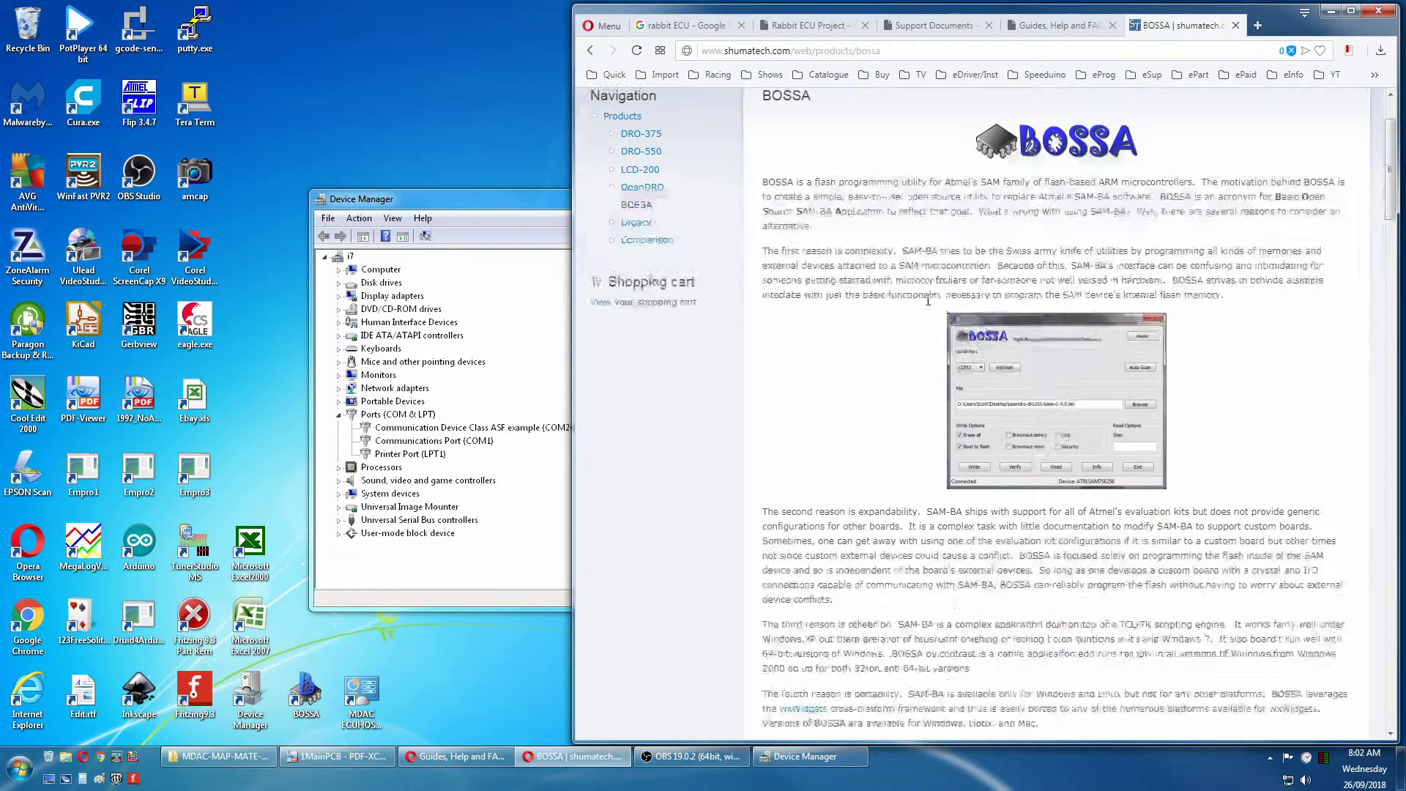
{"action": "scroll", "coordinate": [928, 304], "scroll_direction": "down", "scroll_amount": 15}
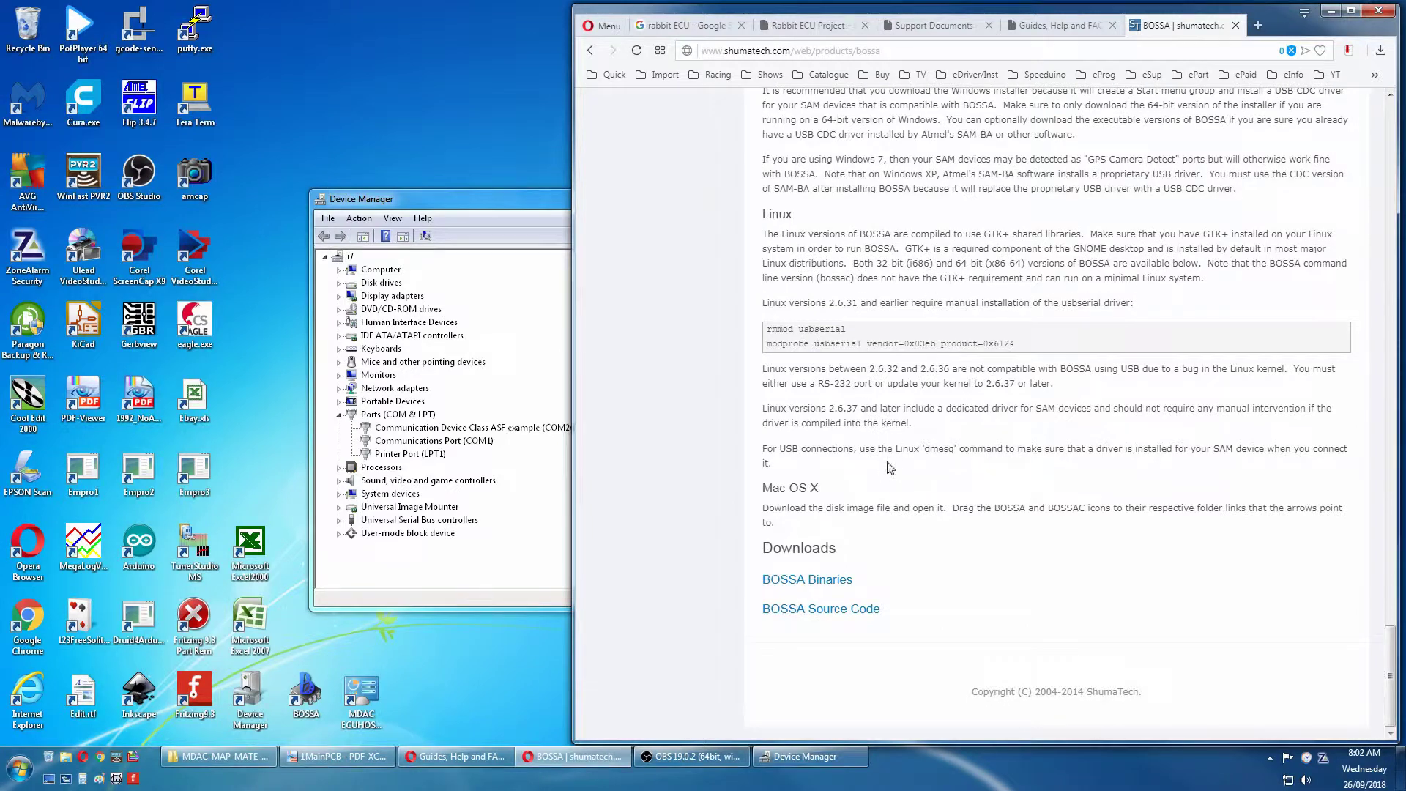
Follow BOSSA Binaries to the BOSSA 1.9.1 GitHub release page and bring back the MAP-MATE setup folder
{"action": "left_click", "coordinate": [815, 583]}
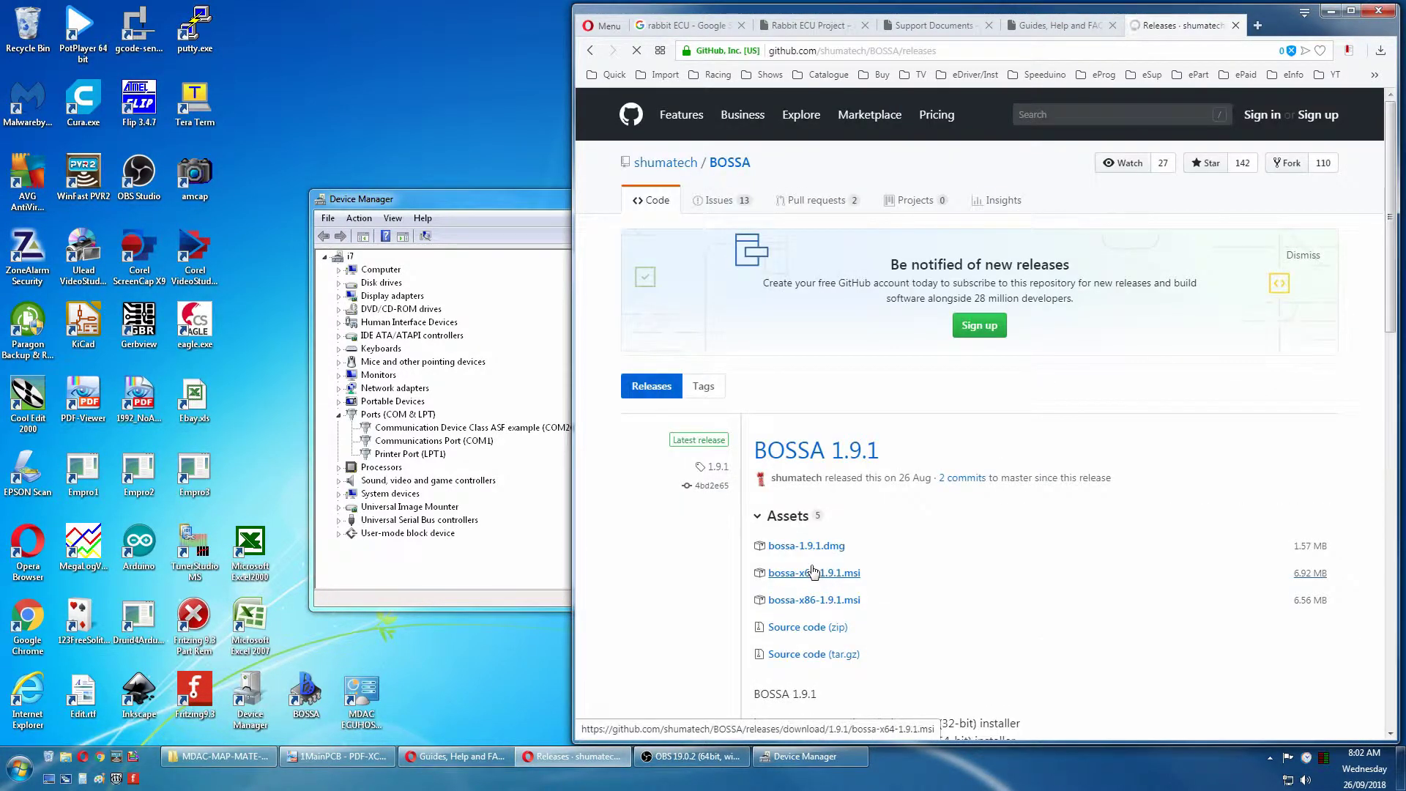
{"action": "scroll", "coordinate": [995, 522], "scroll_direction": "down", "scroll_amount": 1}
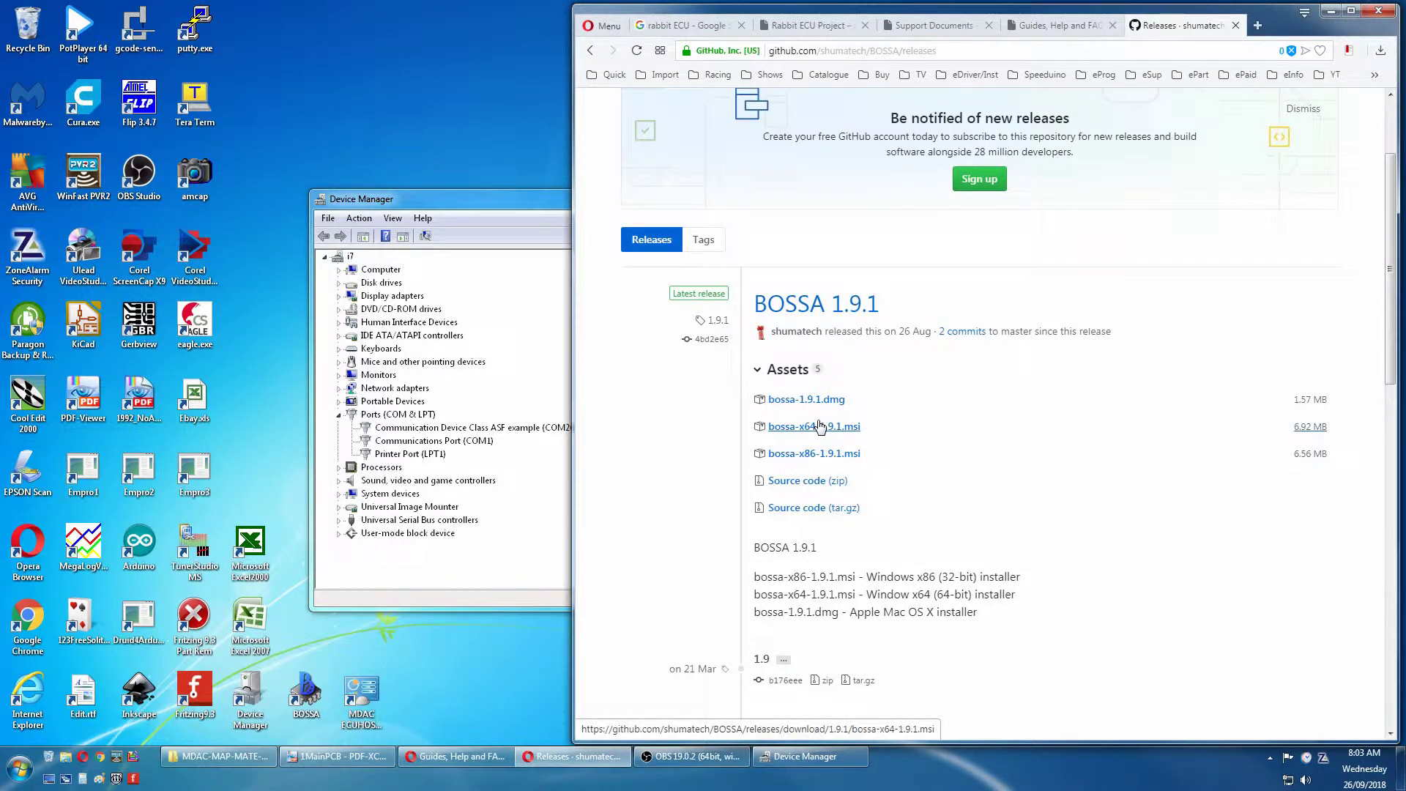
{"action": "left_click", "coordinate": [231, 755]}
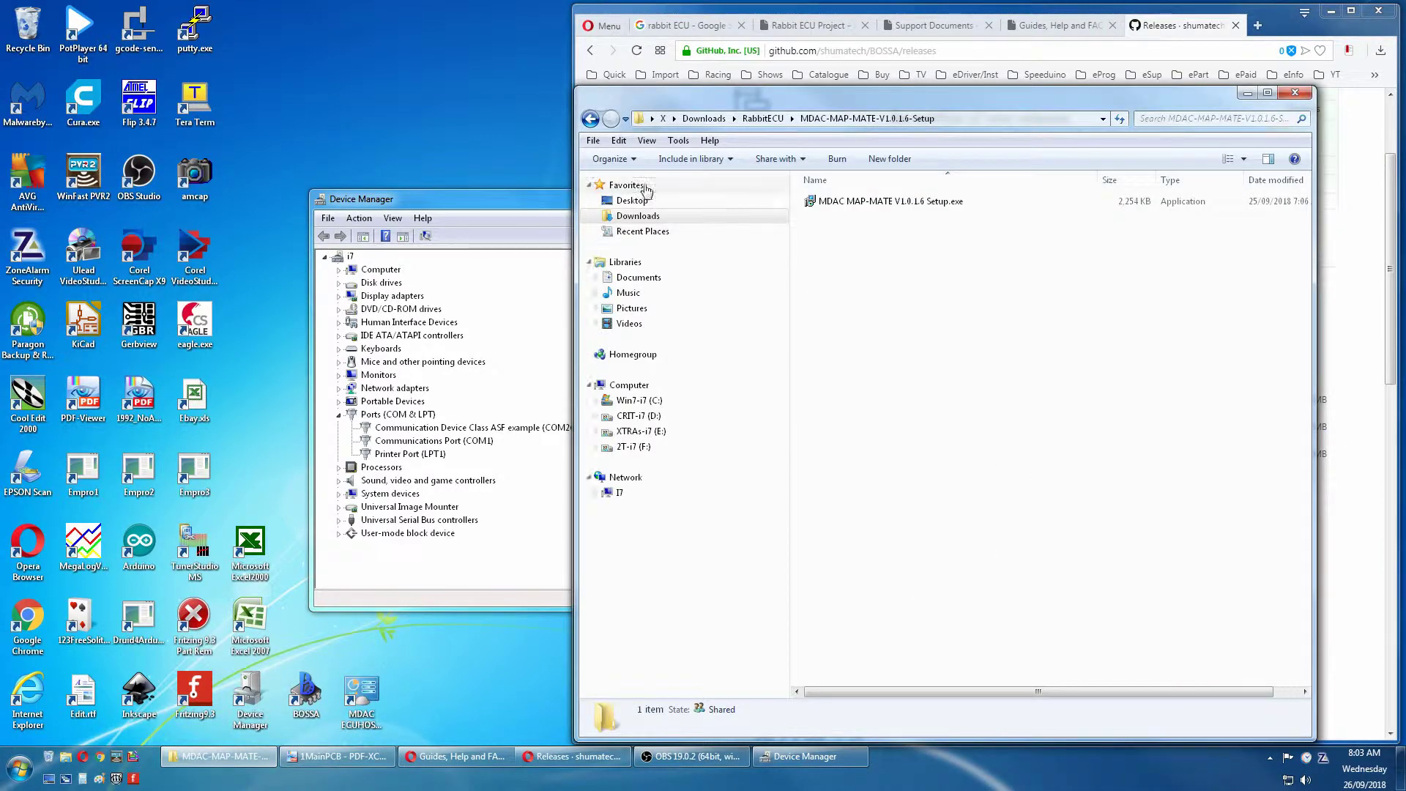
Return to the RabbitECU folder and launch BOSSA, moving its window to the right
{"action": "left_click", "coordinate": [590, 117]}
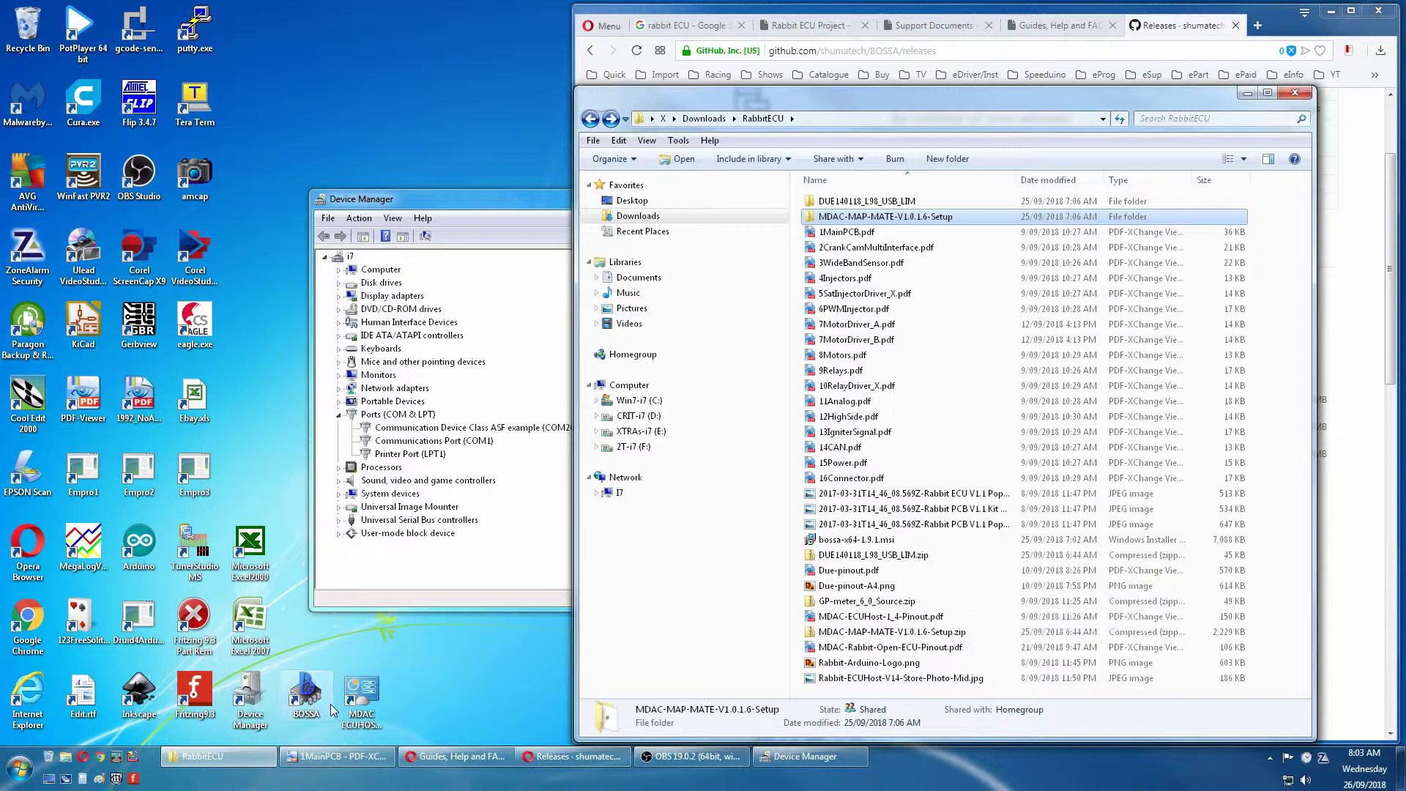
{"action": "double_click", "coordinate": [299, 701]}
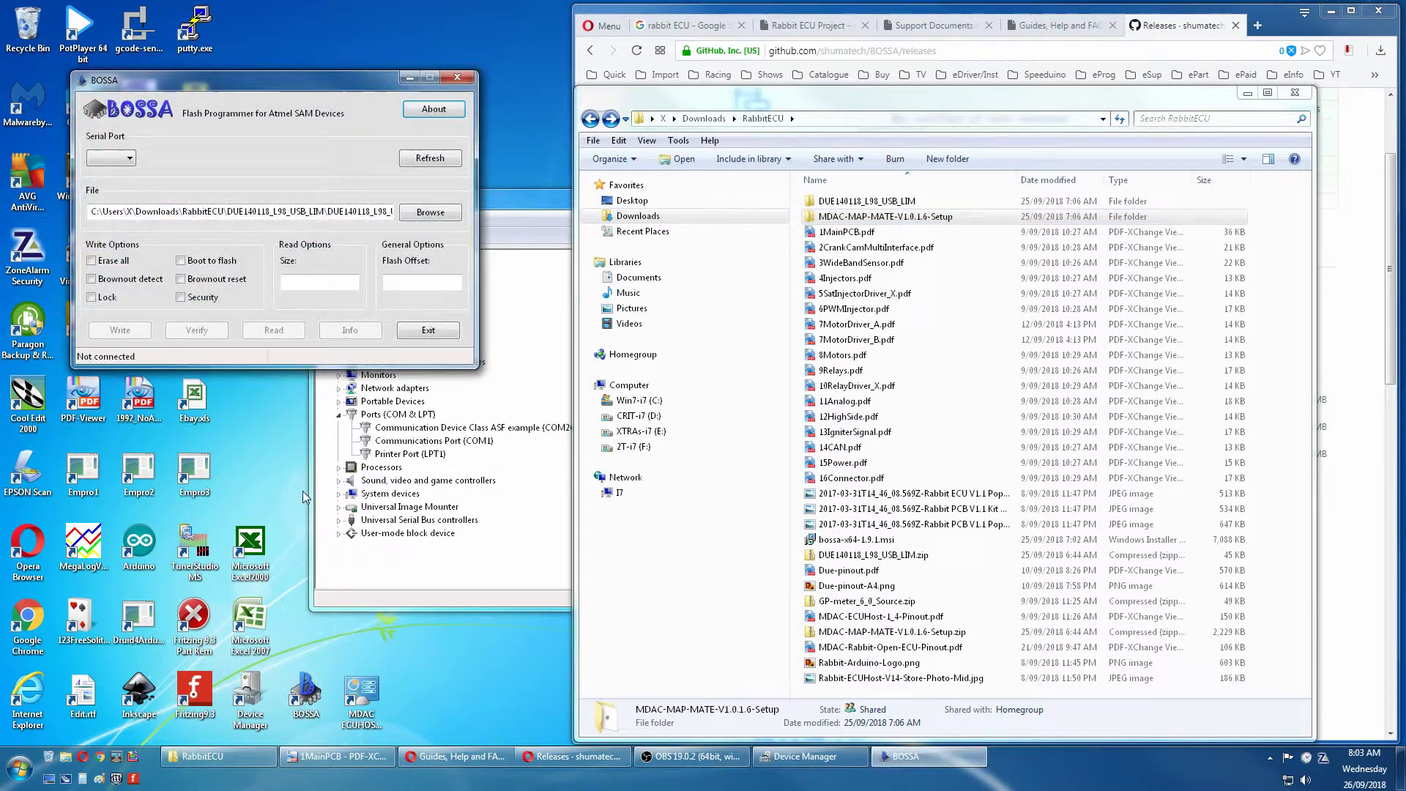
{"action": "left_click_drag", "start_coordinate": [320, 77], "coordinate": [947, 218]}
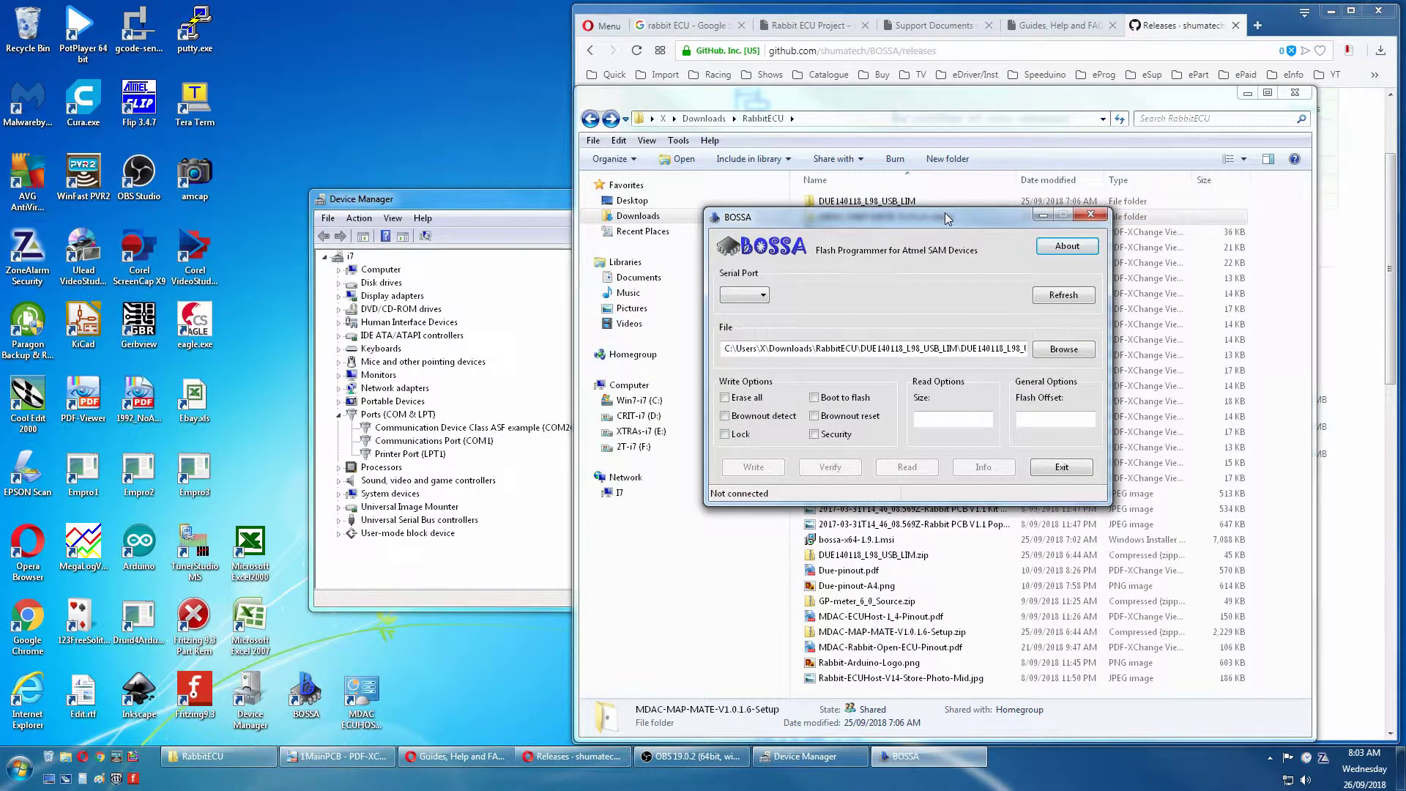
Select COM26 as BOSSA's serial port, dismiss the connection errors, and browse for firmware
{"action": "left_click", "coordinate": [763, 296]}
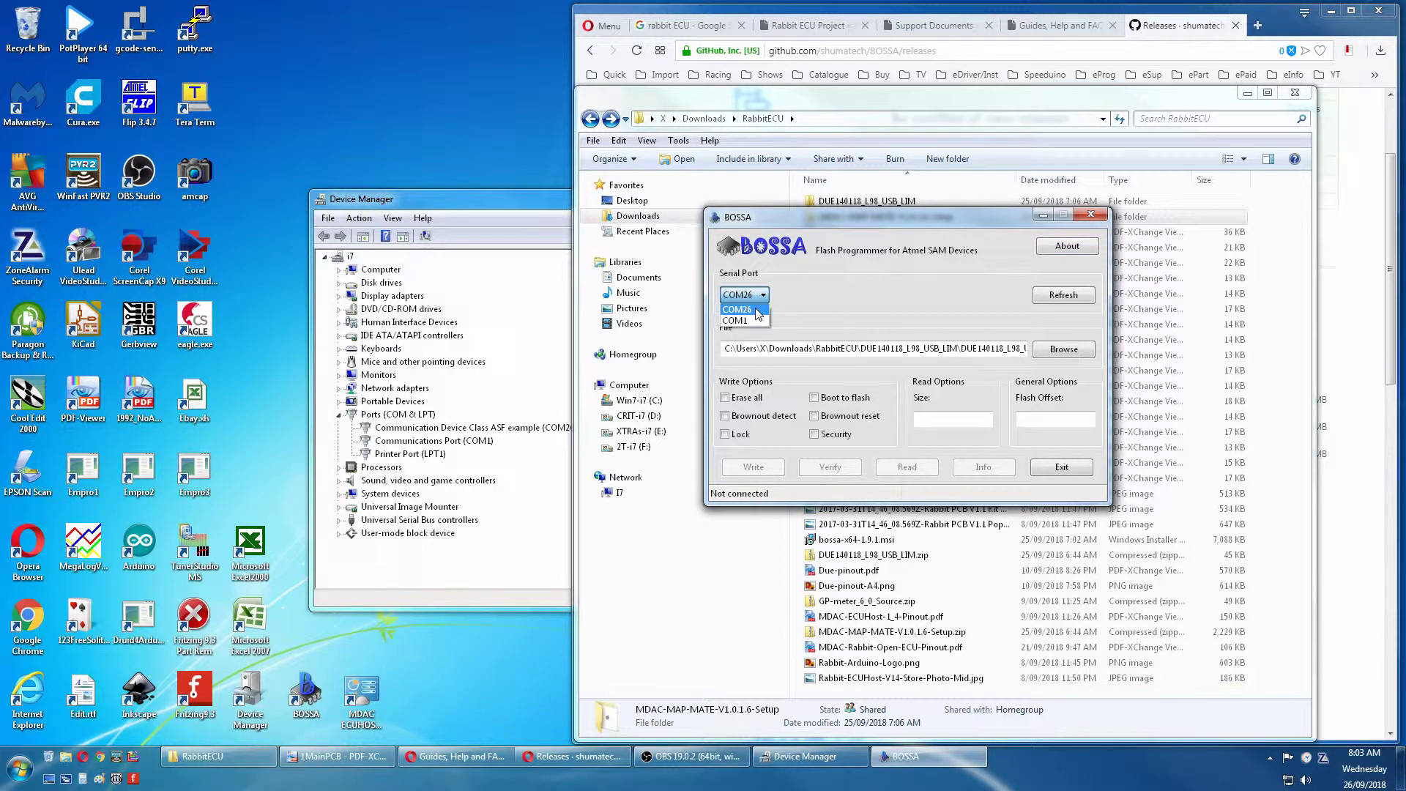
{"action": "left_click", "coordinate": [757, 311]}
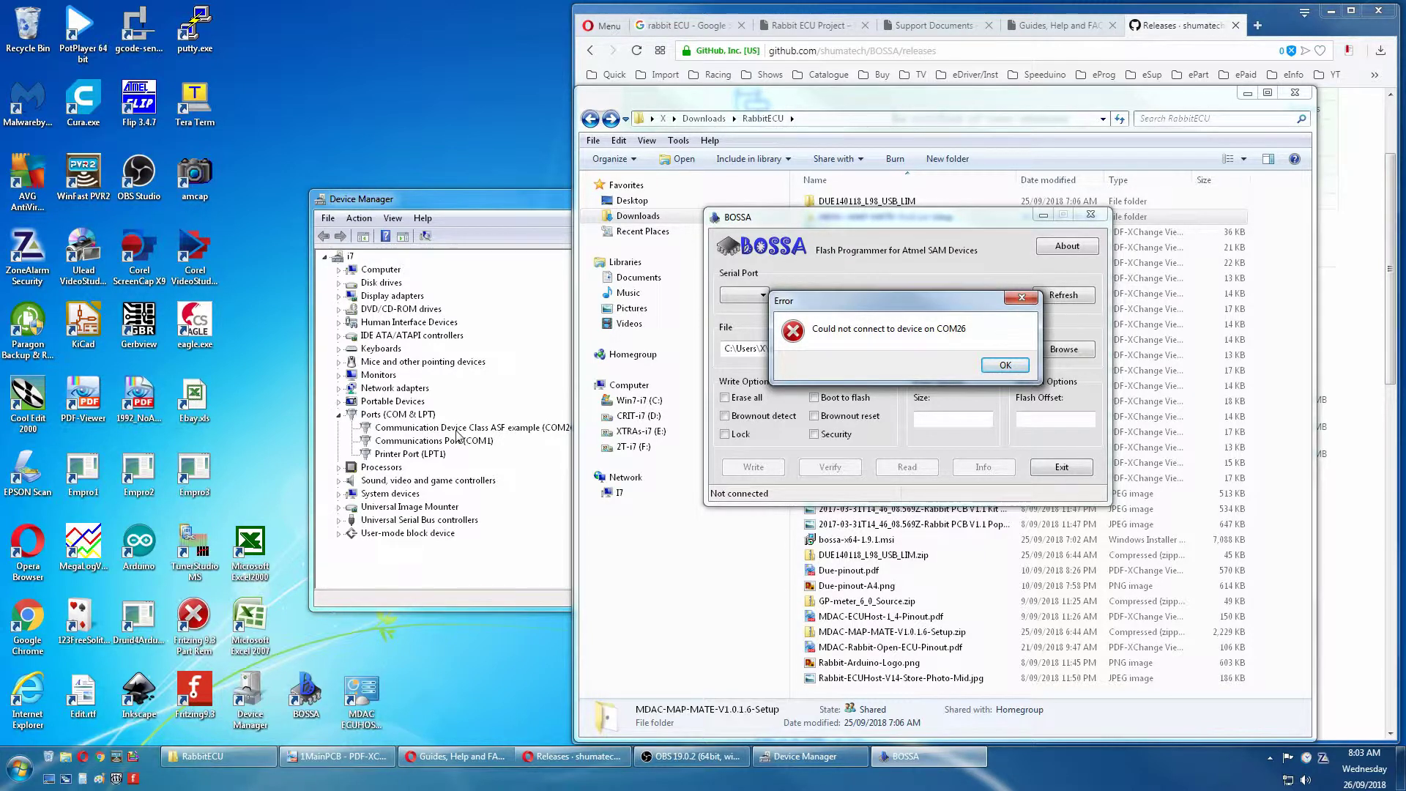
{"action": "left_click", "coordinate": [988, 370]}
{"action": "left_click", "coordinate": [1002, 364]}
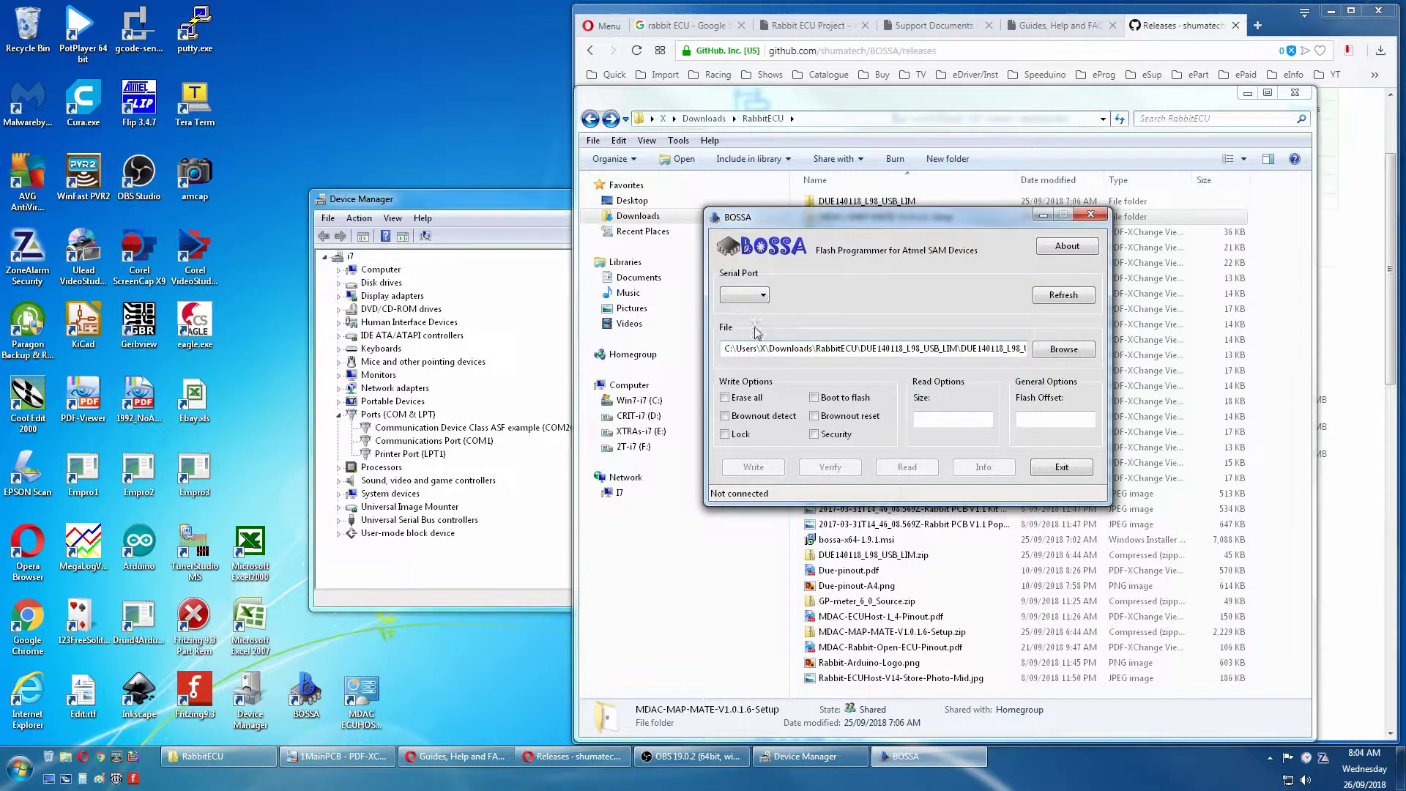
{"action": "left_click", "coordinate": [1052, 352]}
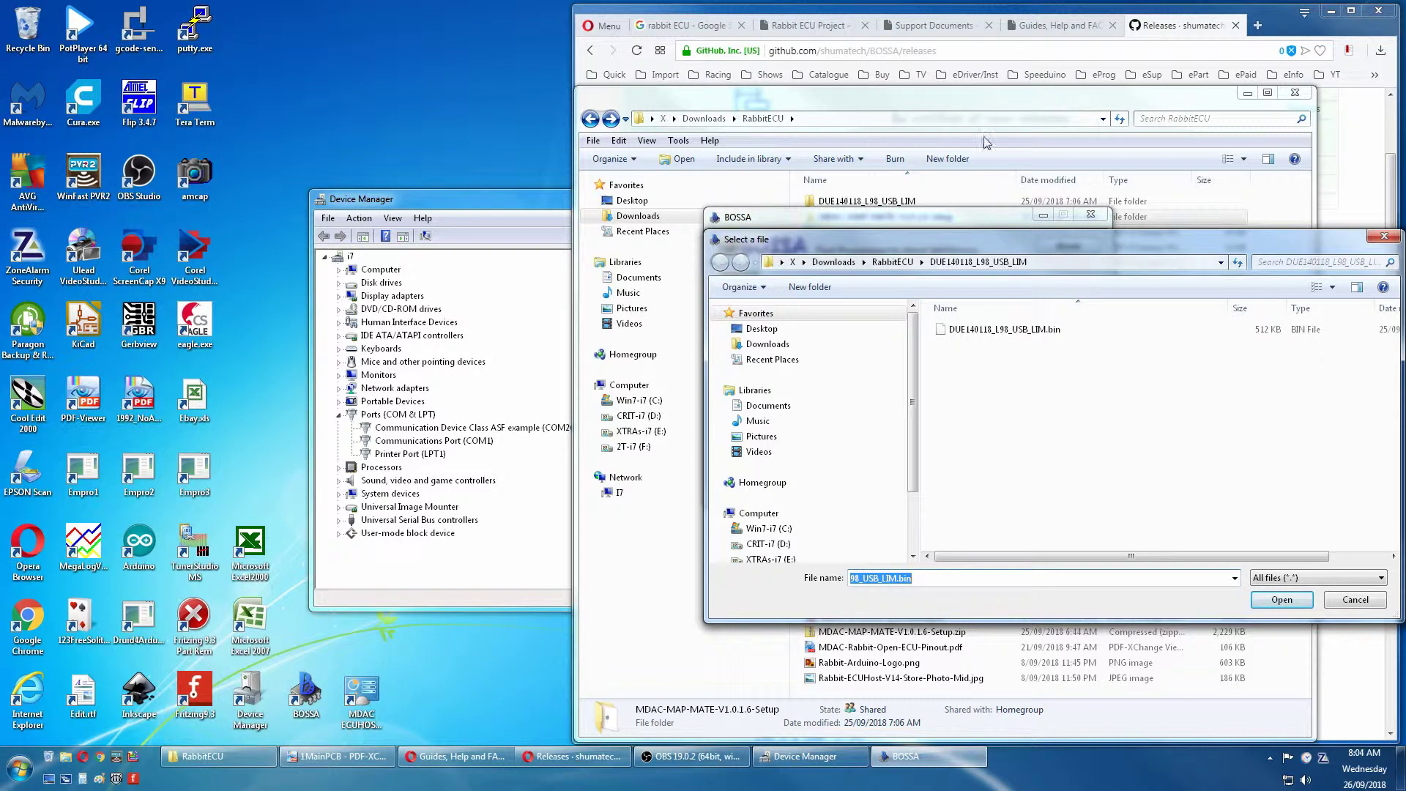
Open the DUE140118_L98_USB_LIM folder and close the picker, keeping DUE140118_L98_USB_LIM.bin as the file
{"action": "left_click", "coordinate": [975, 108]}
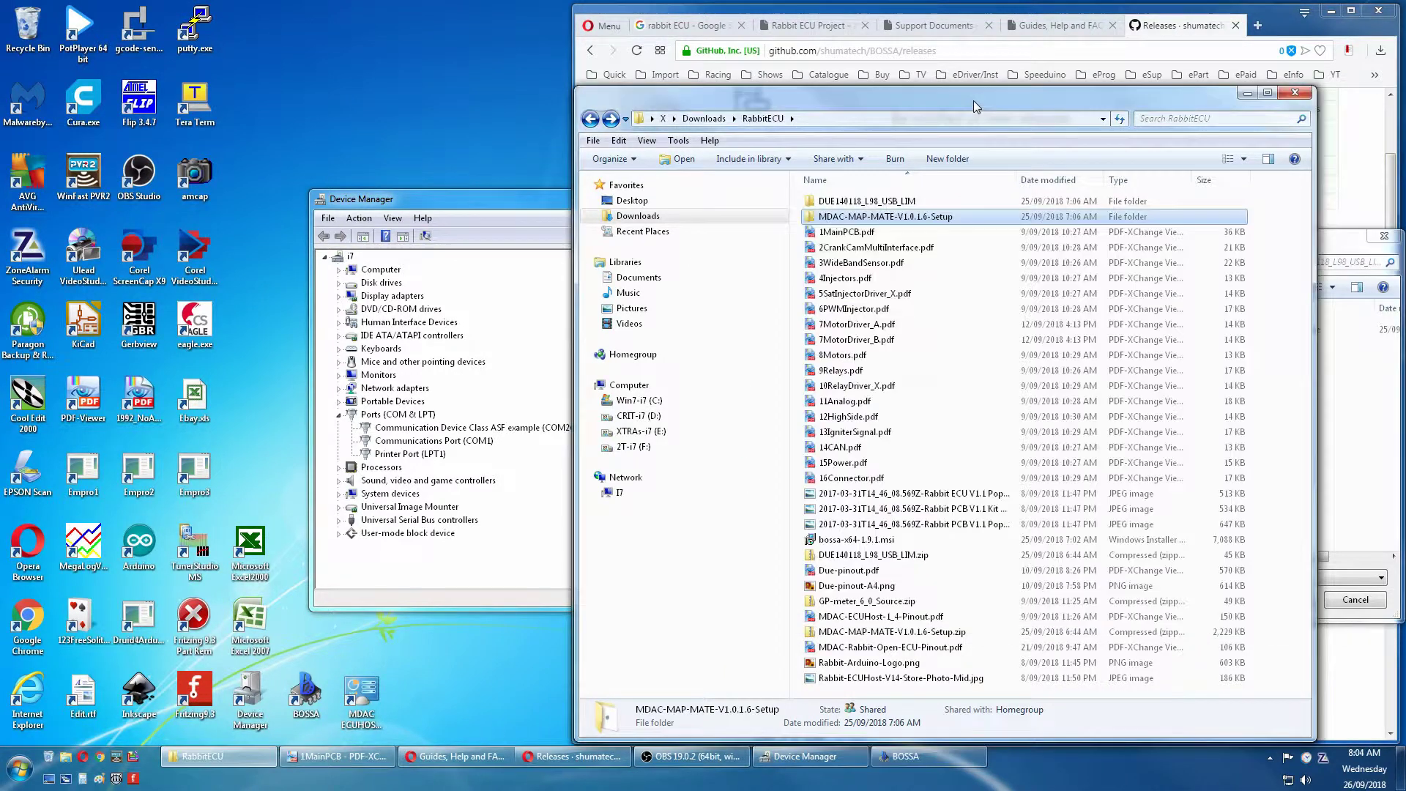
{"action": "double_click", "coordinate": [903, 202]}
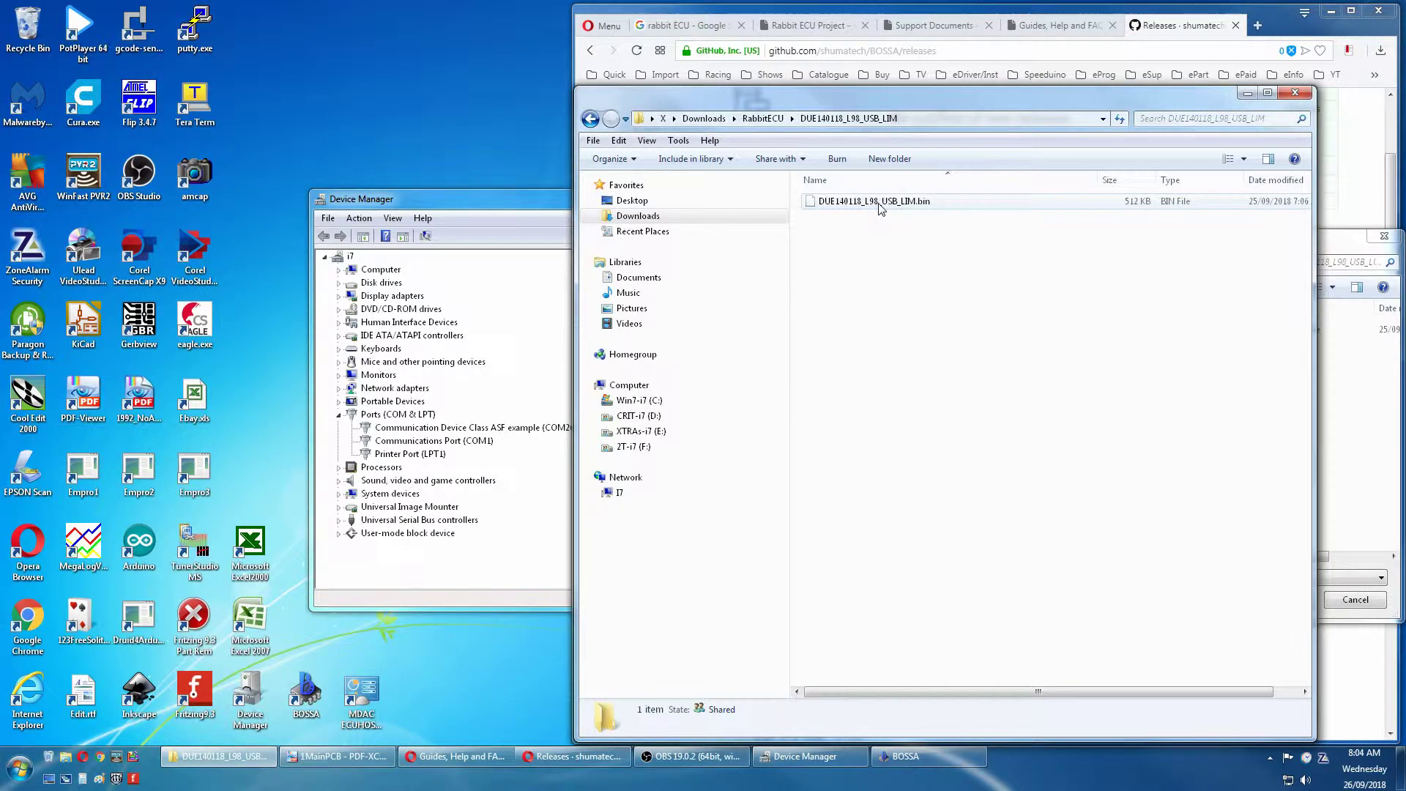
{"action": "left_click", "coordinate": [1322, 238]}
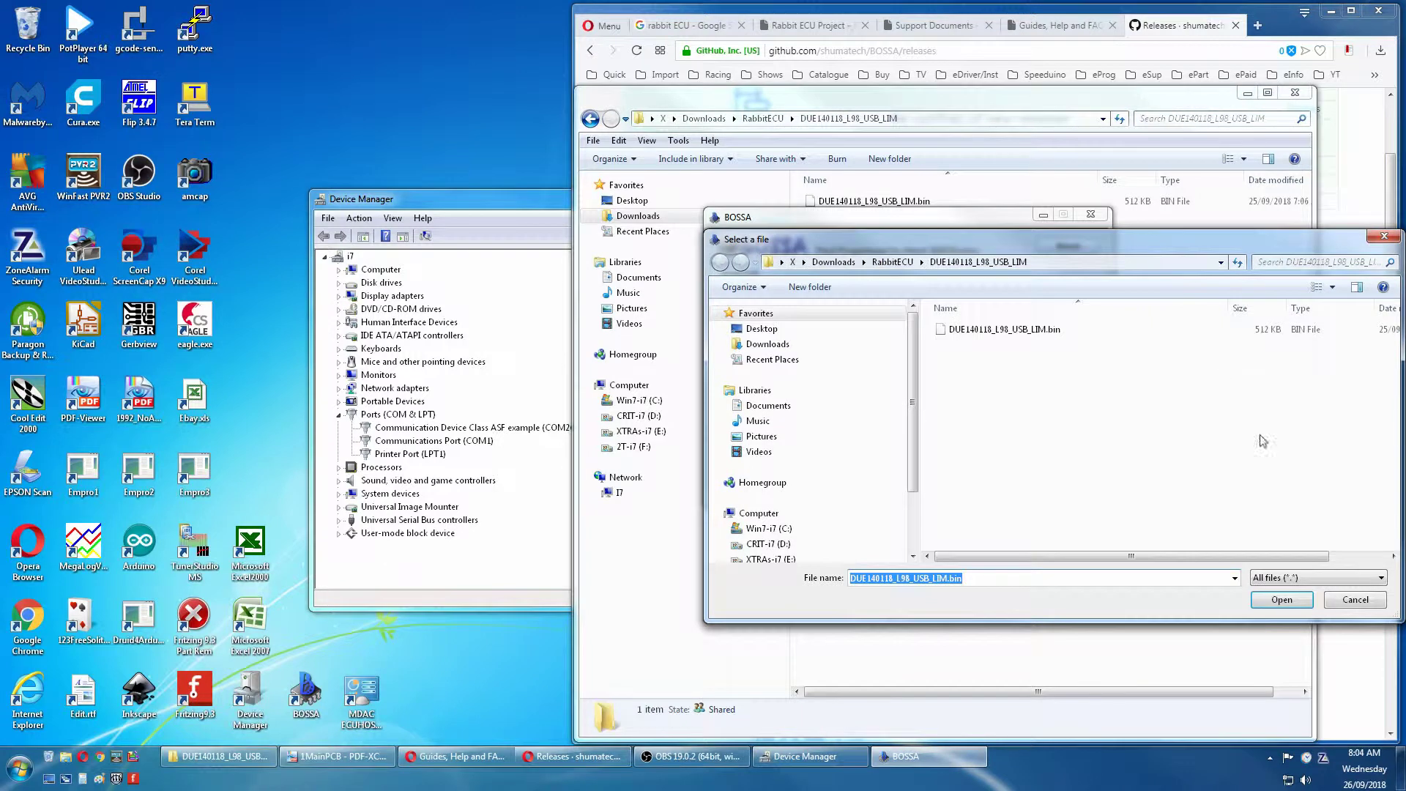
{"action": "left_click", "coordinate": [1346, 597]}
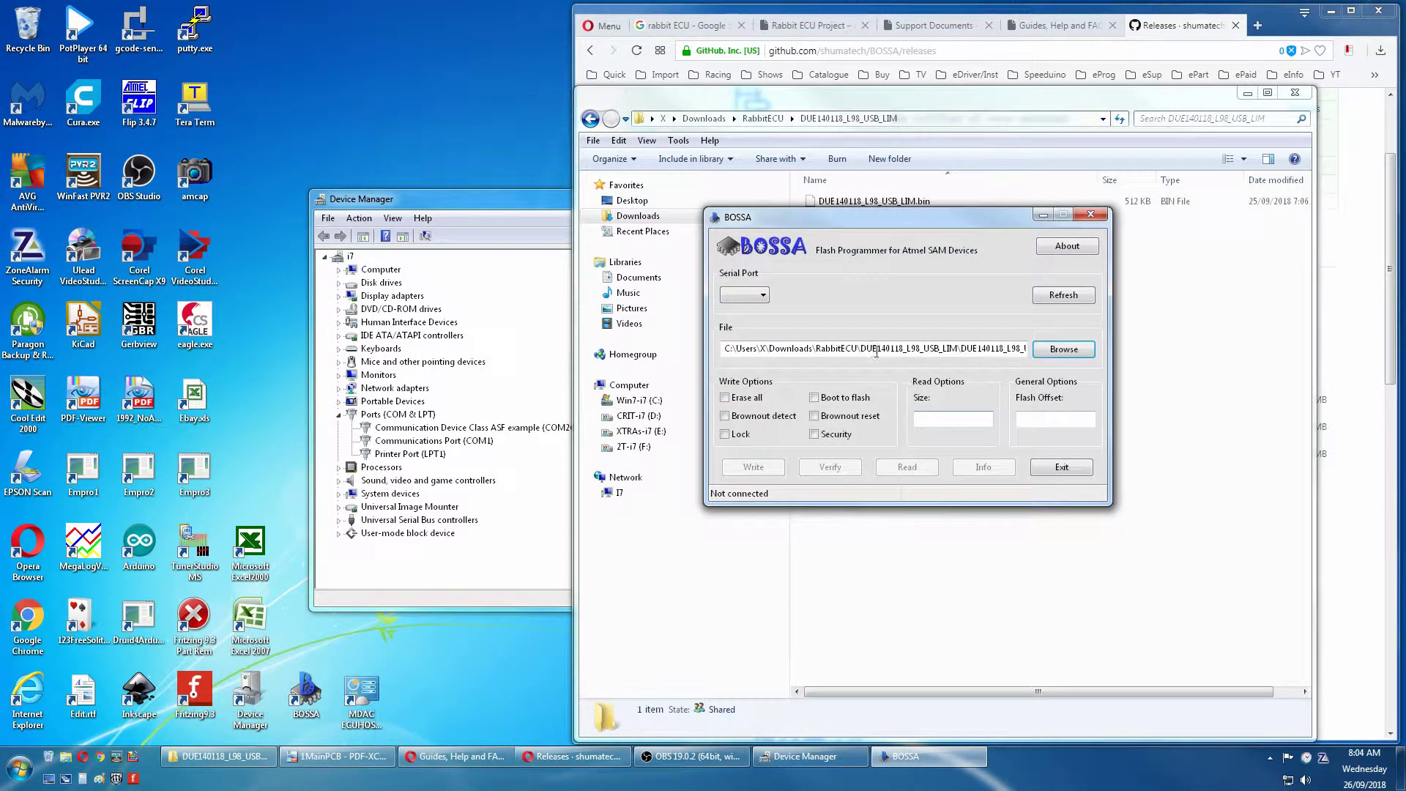
Turn on Erase all and Boot to flash, then check the COM26 port in Device Manager
{"action": "left_click", "coordinate": [725, 399]}
{"action": "left_click", "coordinate": [814, 398]}
{"action": "left_click", "coordinate": [460, 429]}
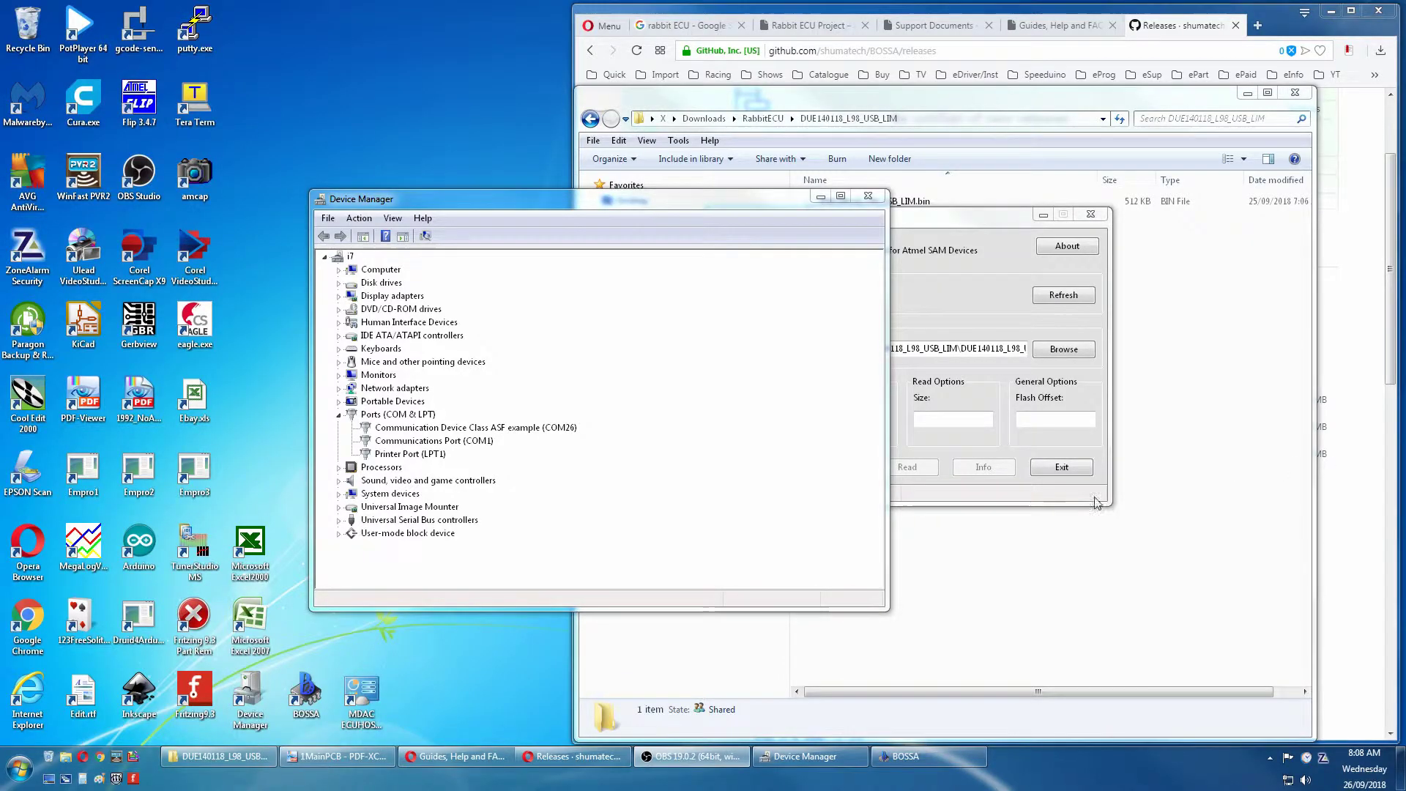
Launch MAP-MATE 1.0.1.6 from the MDAC ECUHOST desktop icon
{"action": "double_click", "coordinate": [362, 699]}
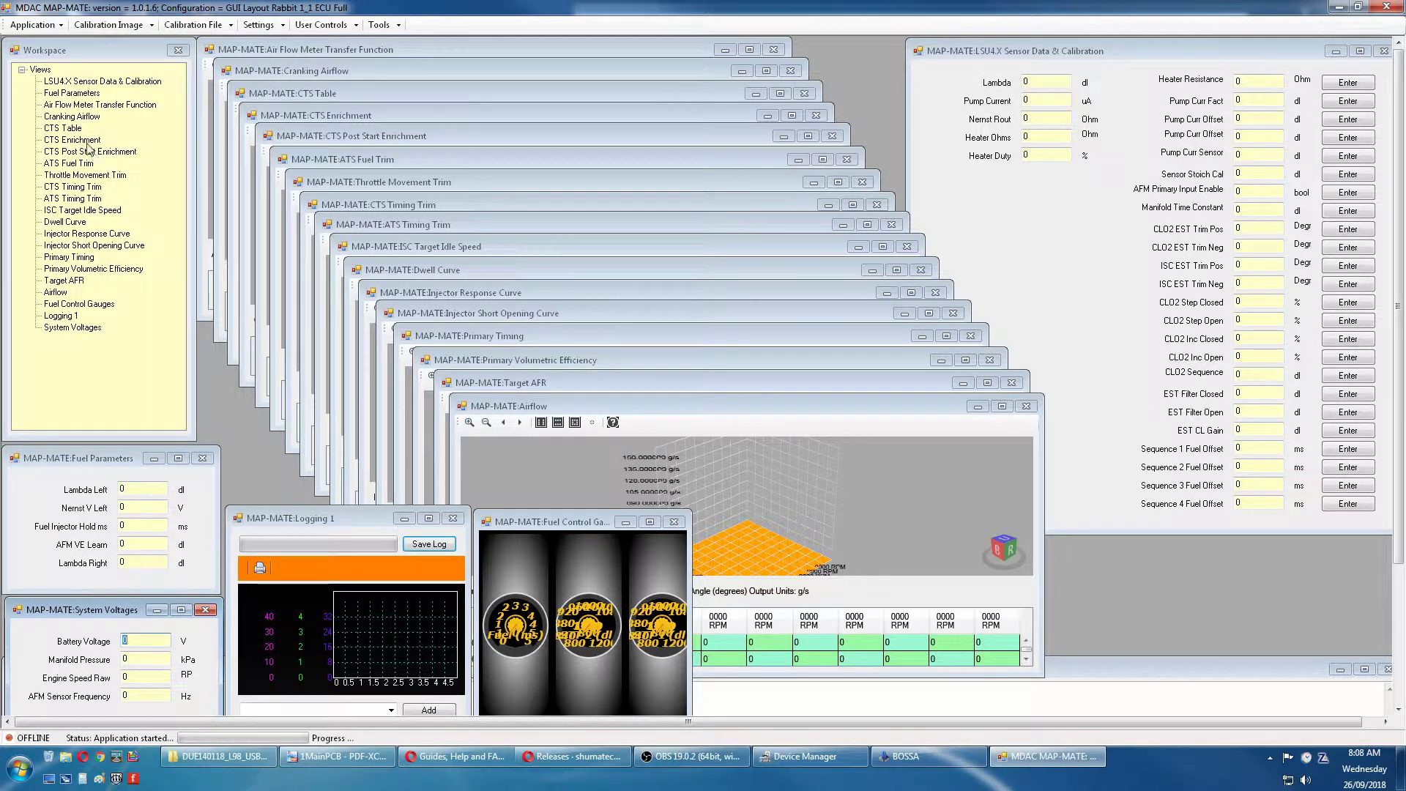
Browse the ATS Timing Trim, Fuel Control Gauges and CTS Timing Trim views, ending on Primary Timing
{"action": "left_click", "coordinate": [74, 199]}
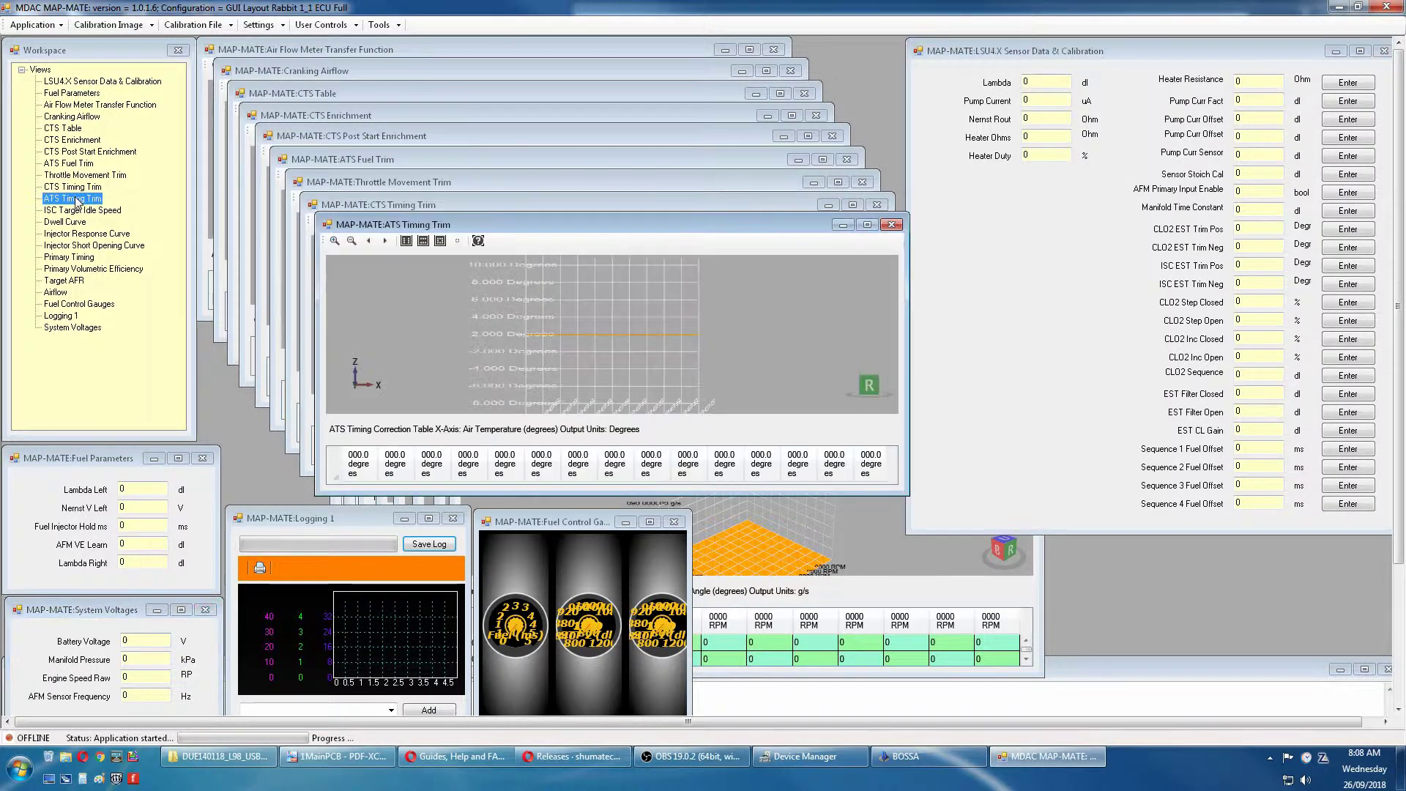
{"action": "left_click", "coordinate": [70, 257]}
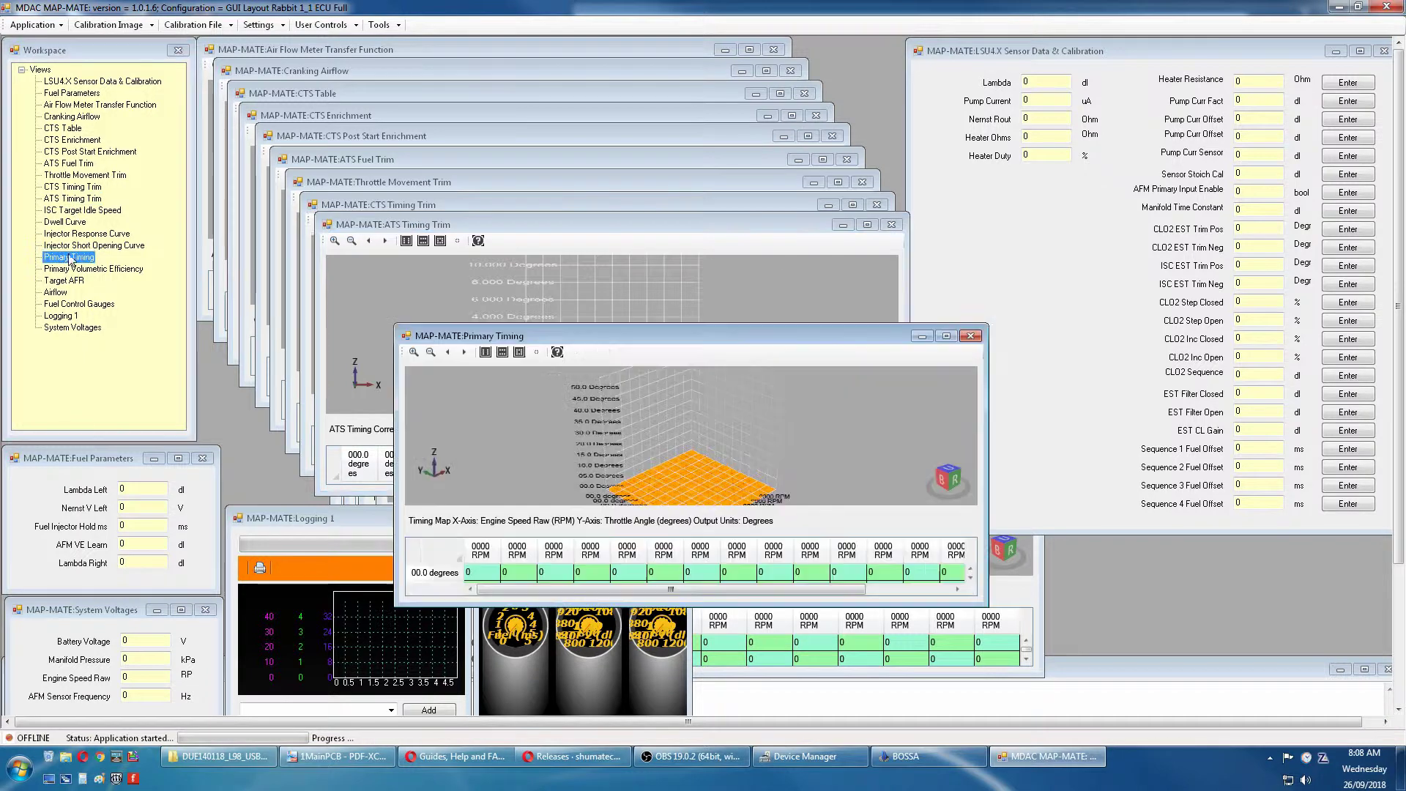
{"action": "left_click", "coordinate": [69, 307]}
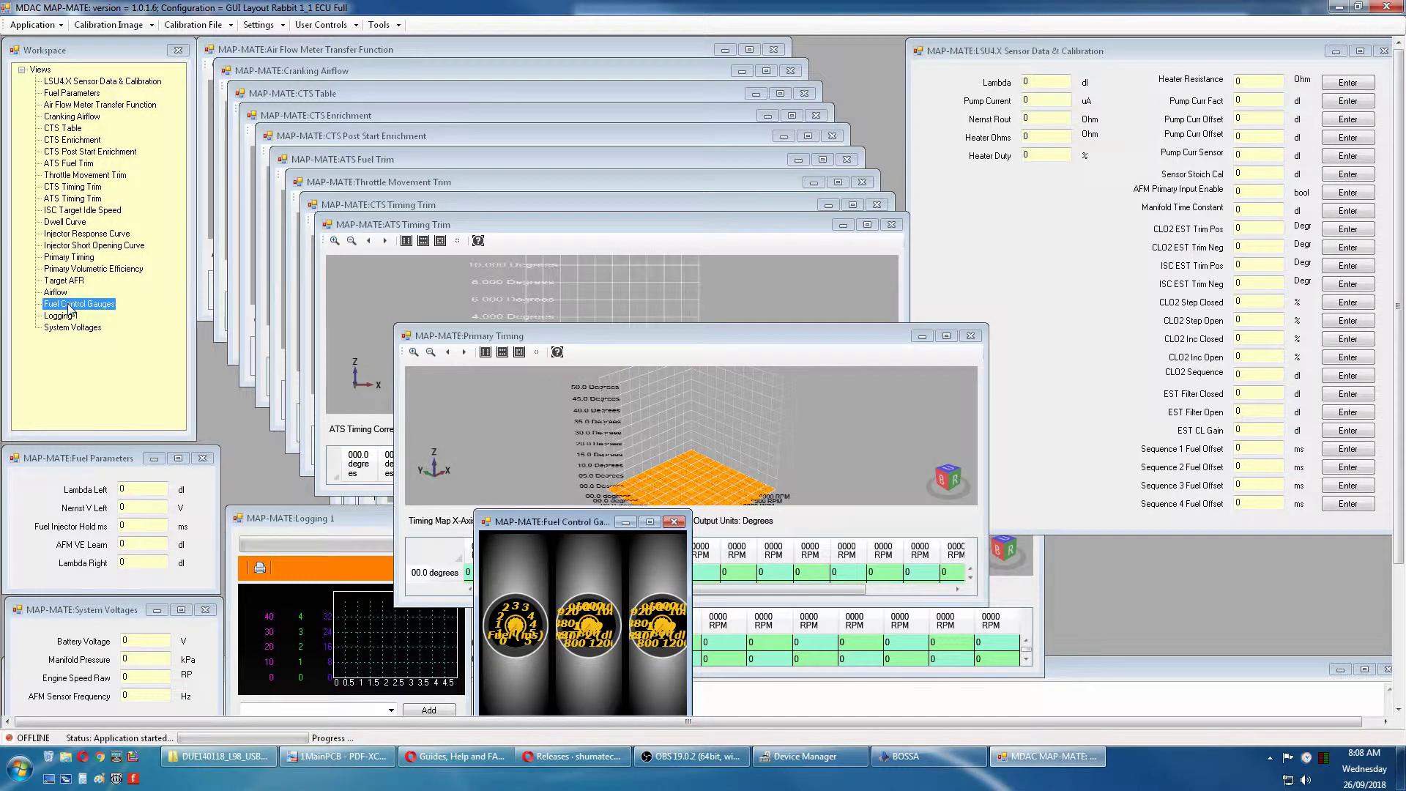
{"action": "left_click", "coordinate": [67, 188]}
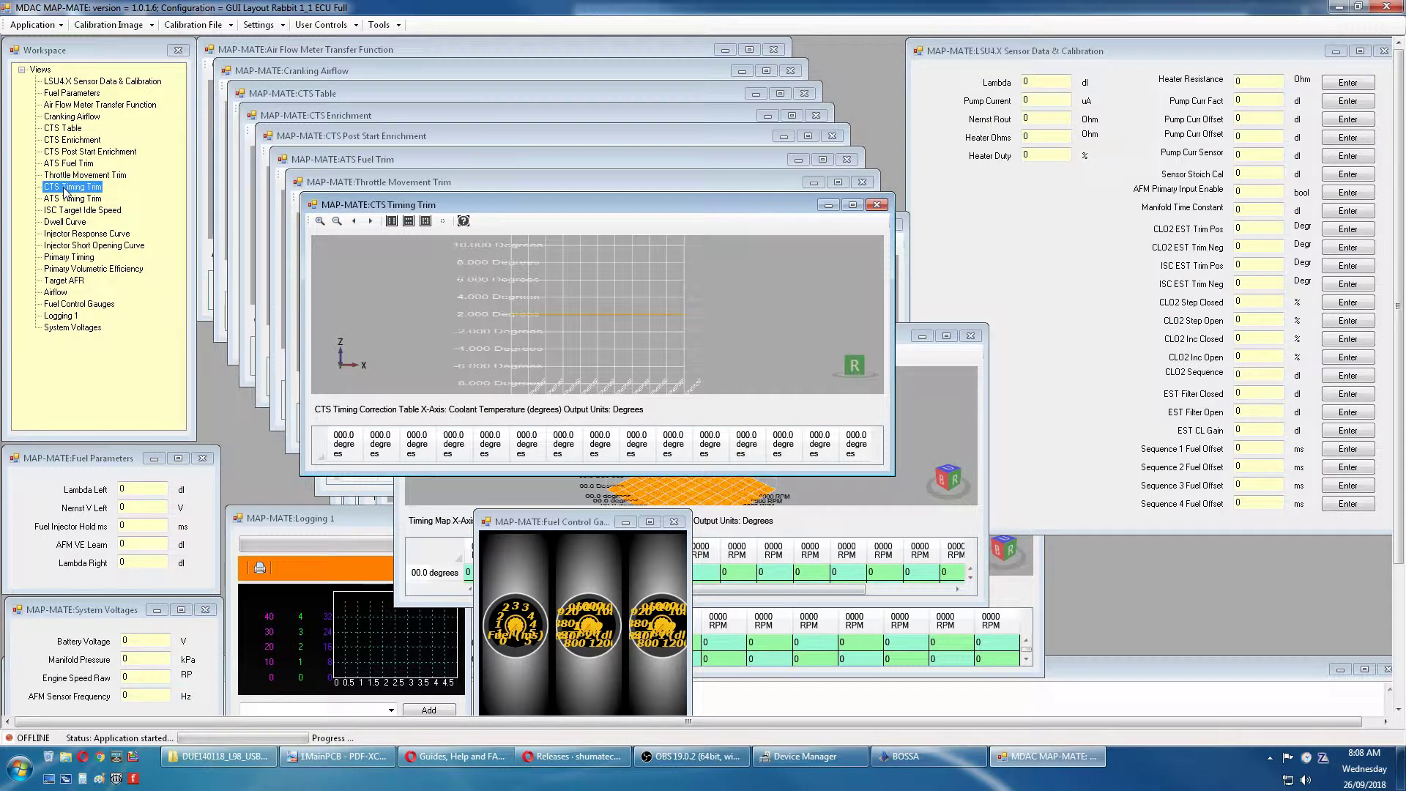
{"action": "left_click", "coordinate": [80, 257]}
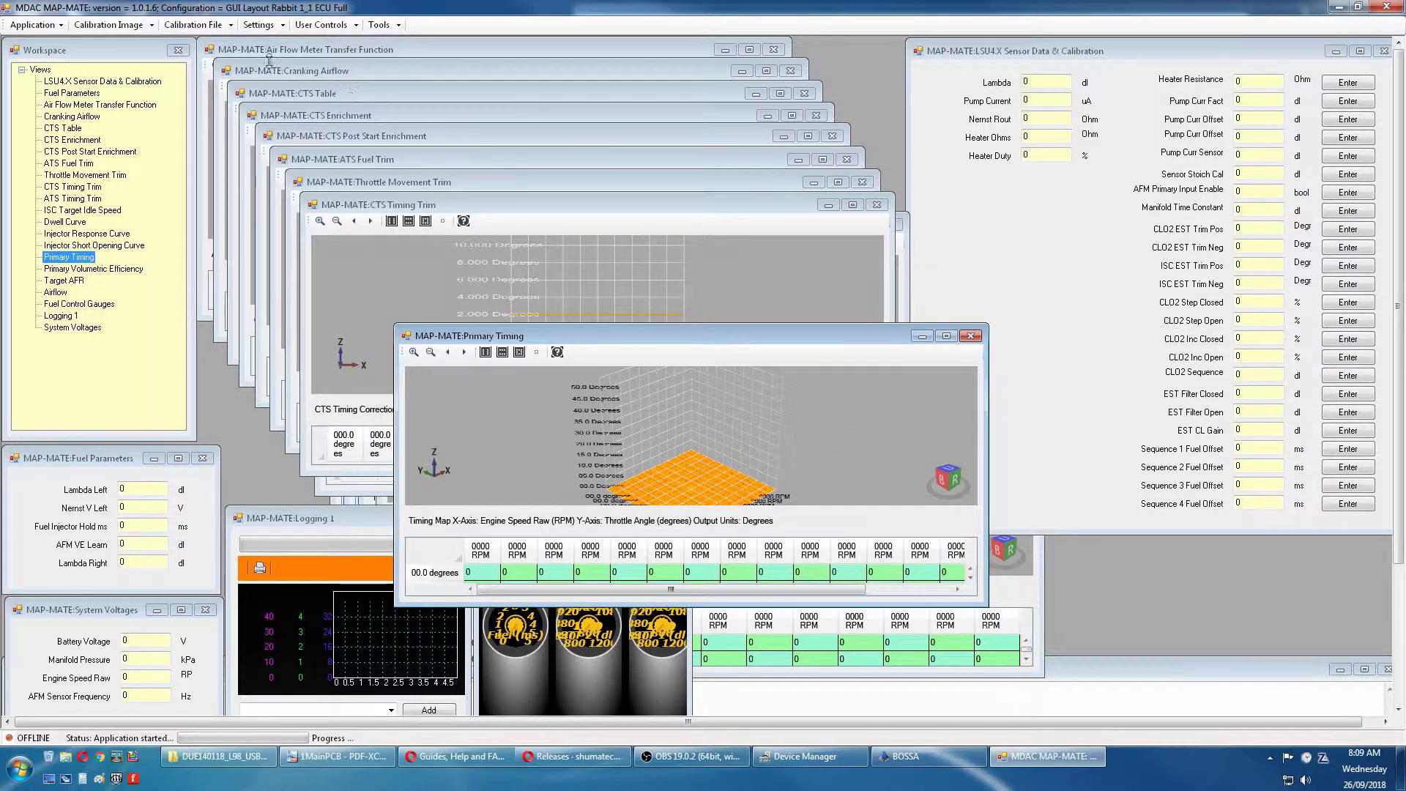
Open the Rabbit 270118.xml calibration file from Calibration Databases
{"action": "left_click", "coordinate": [230, 24]}
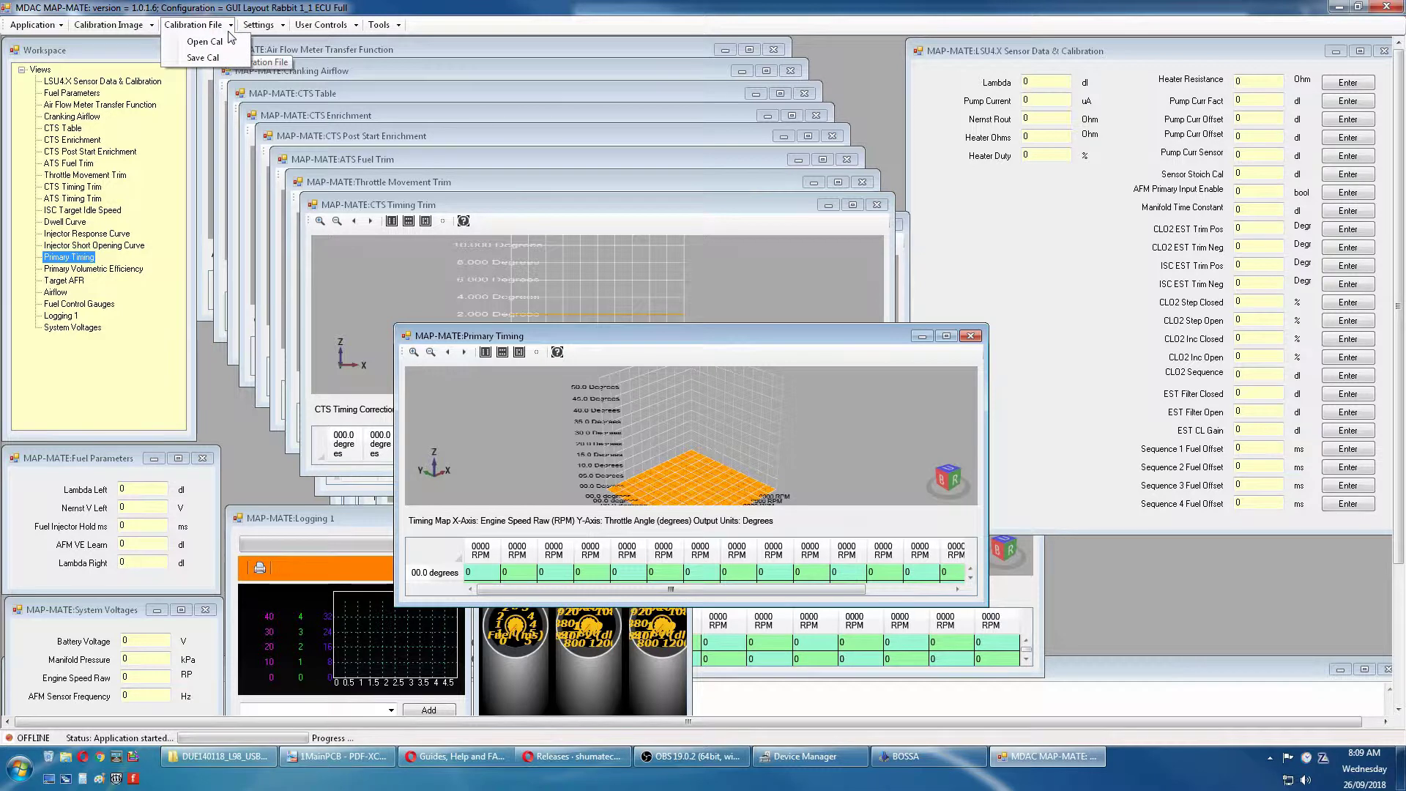
{"action": "left_click", "coordinate": [228, 44]}
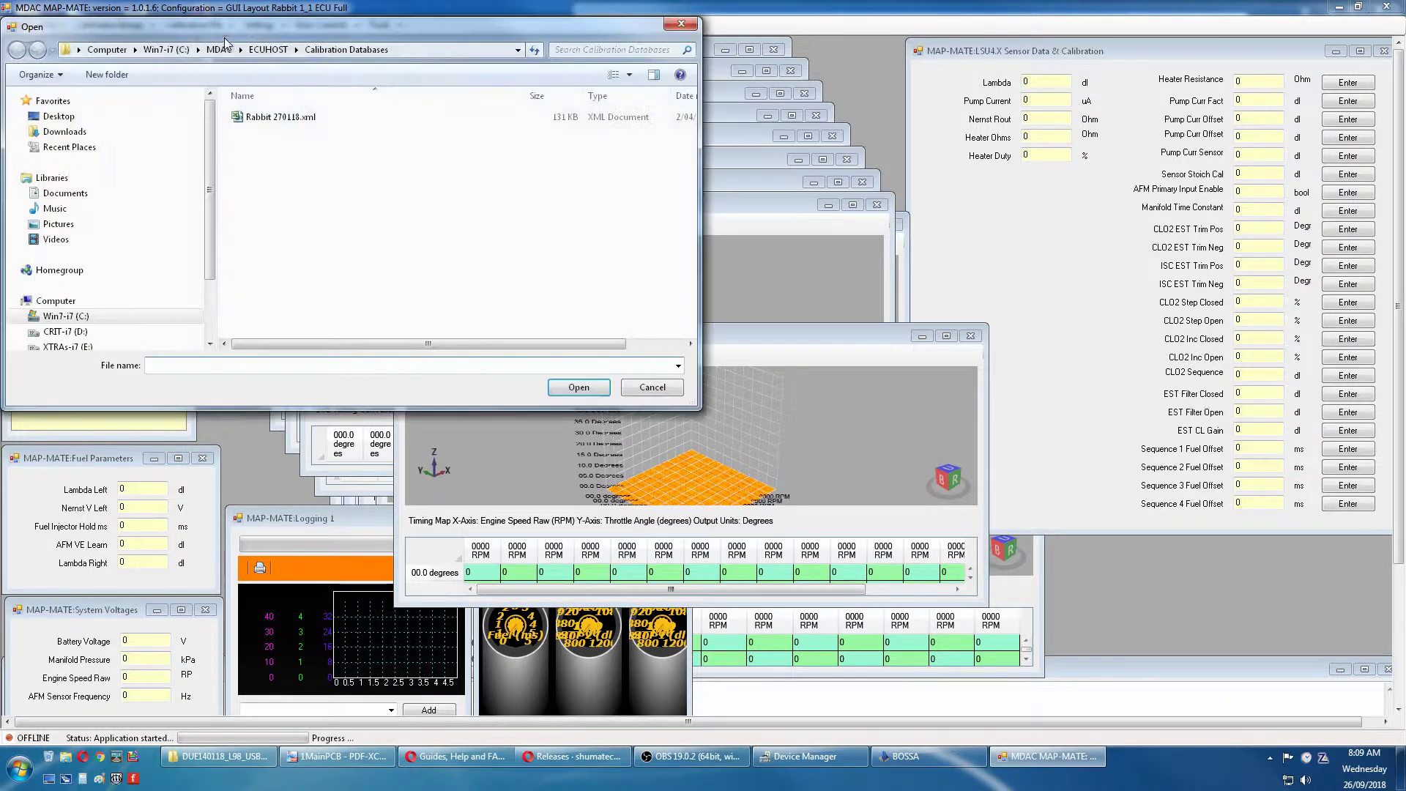
{"action": "left_click", "coordinate": [277, 119]}
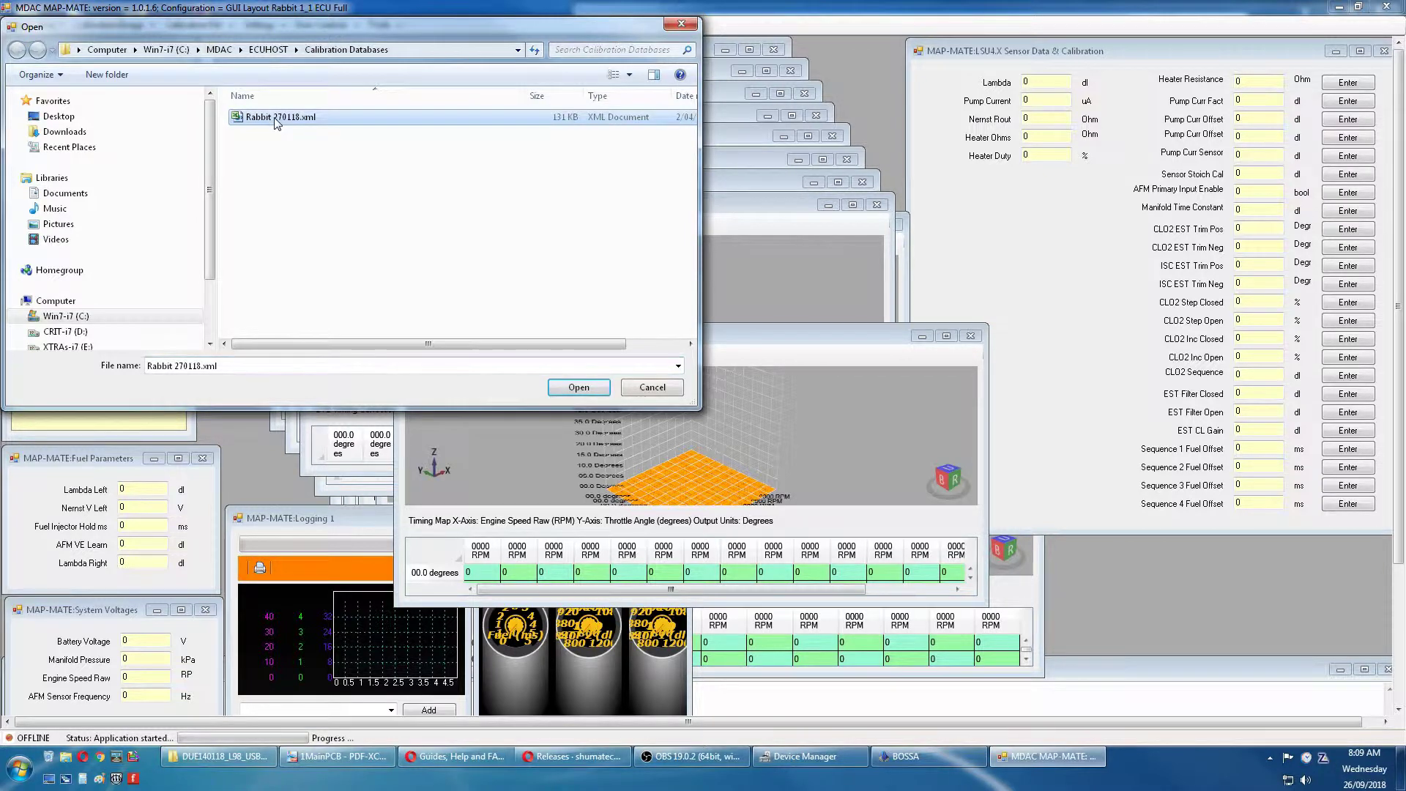
{"action": "left_click", "coordinate": [560, 388]}
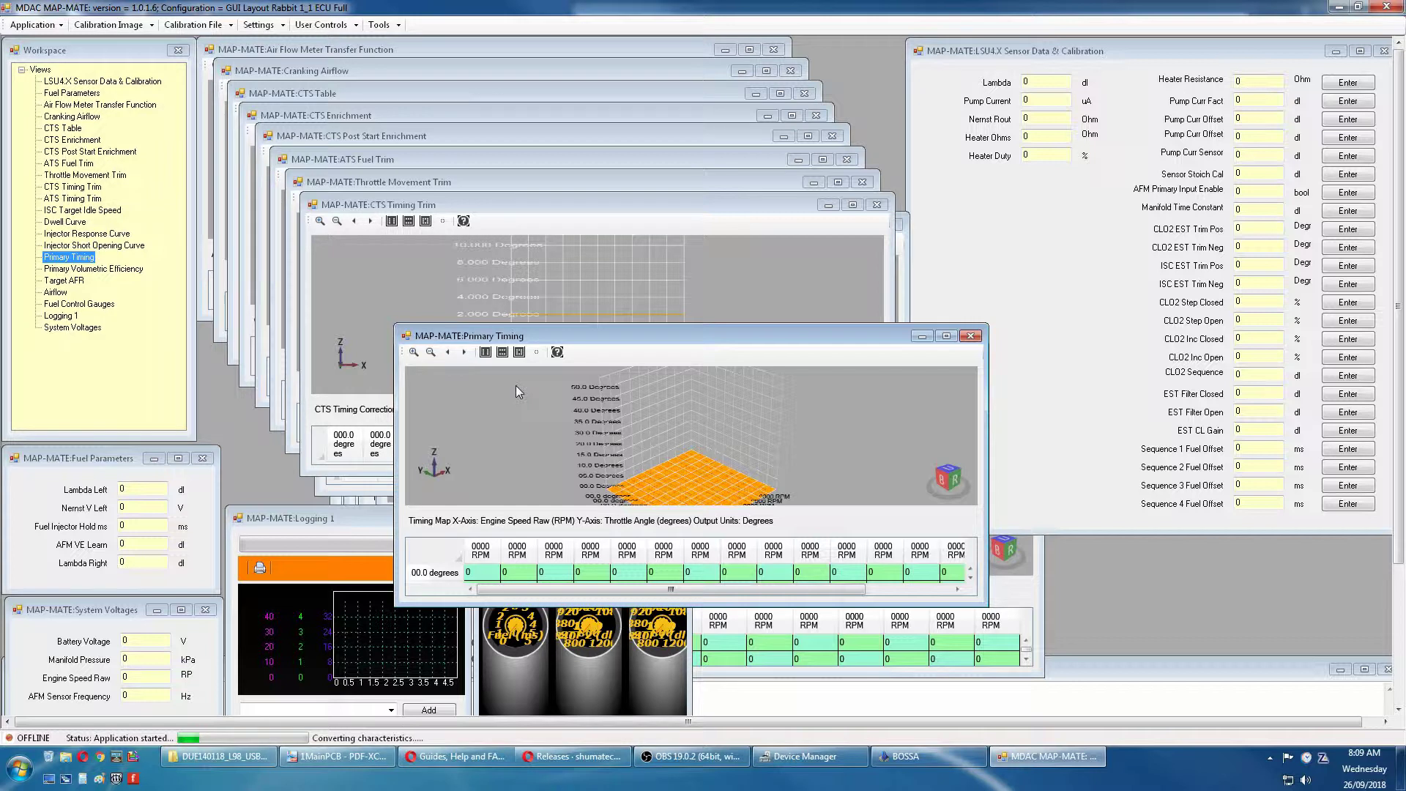